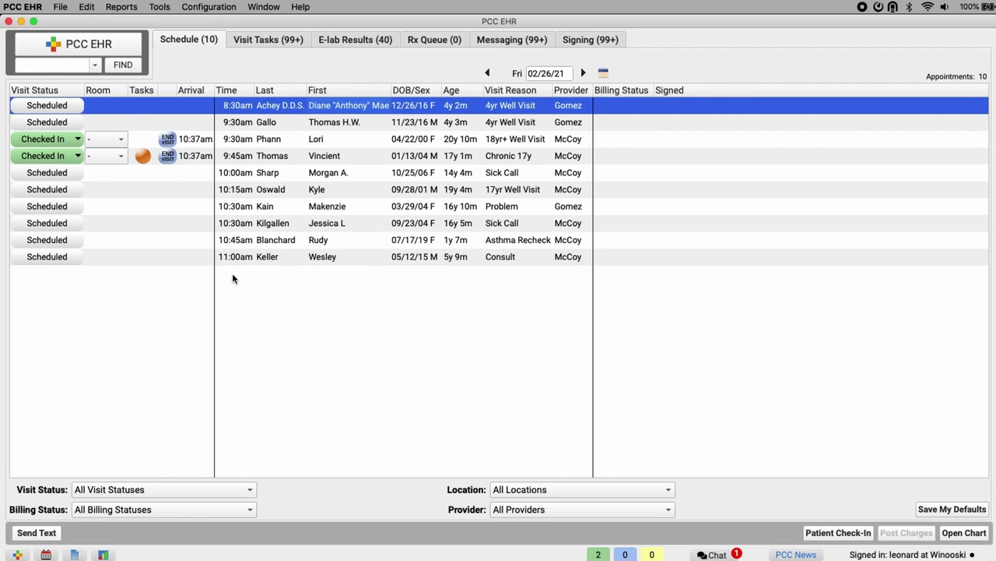
In My Account, set the security question to 'Favorite place to vacation?', enter the answer, and save.
left_click(67, 7)
left_click(78, 88)
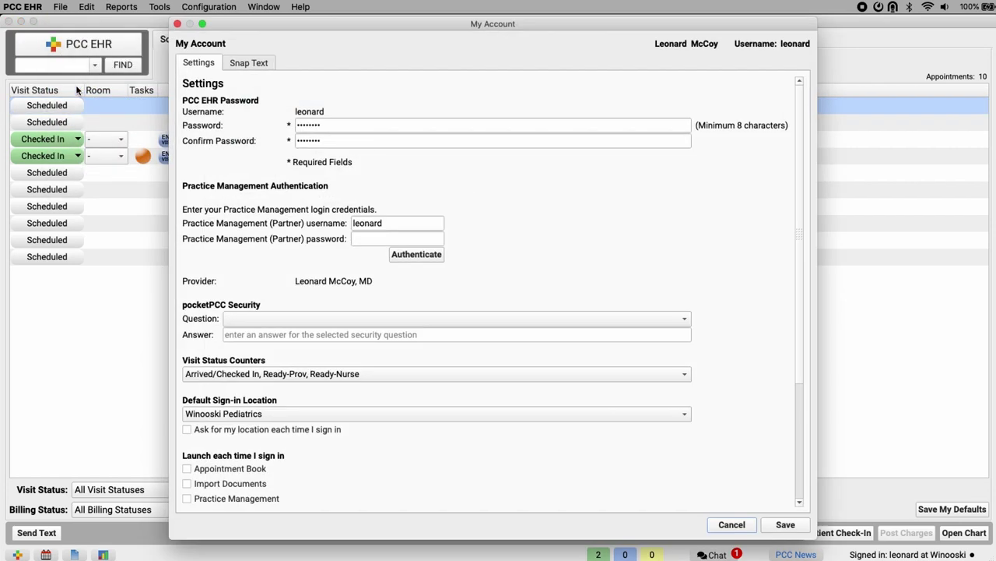
left_click(312, 319)
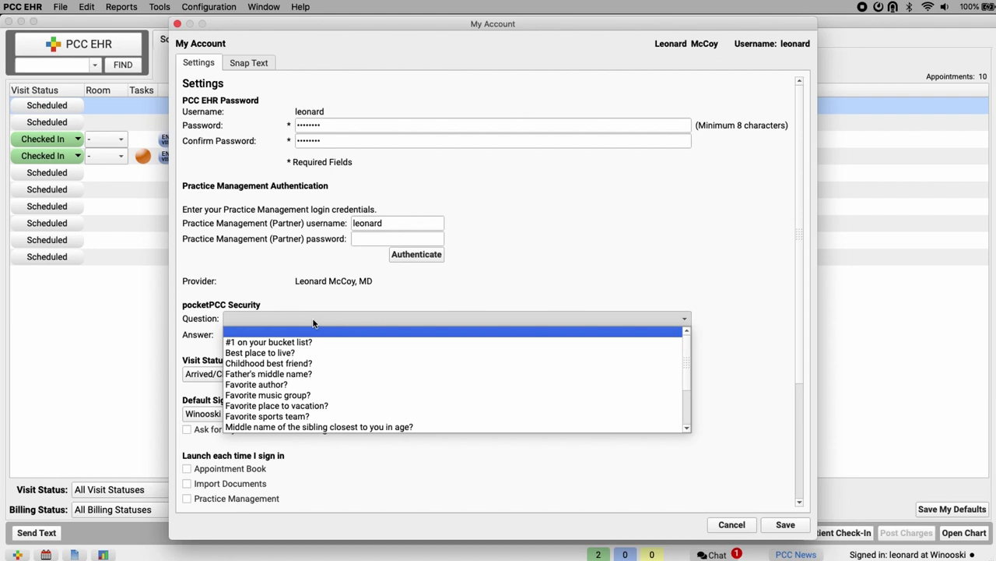
key("Down")
key("Down")
key("Down")
key("Down")
key("Down")
key("Down")
key("Down")
key("Return")
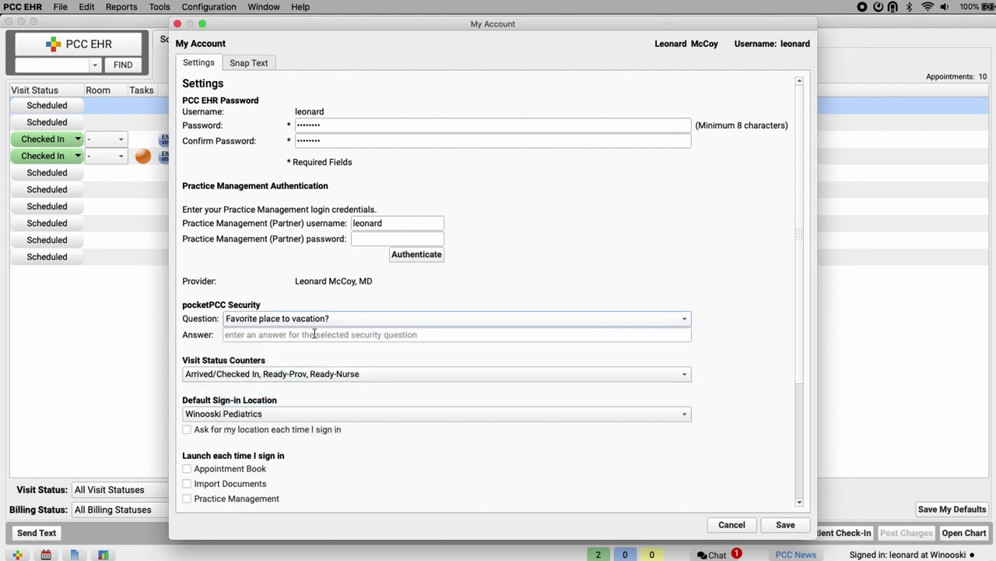
left_click(314, 337)
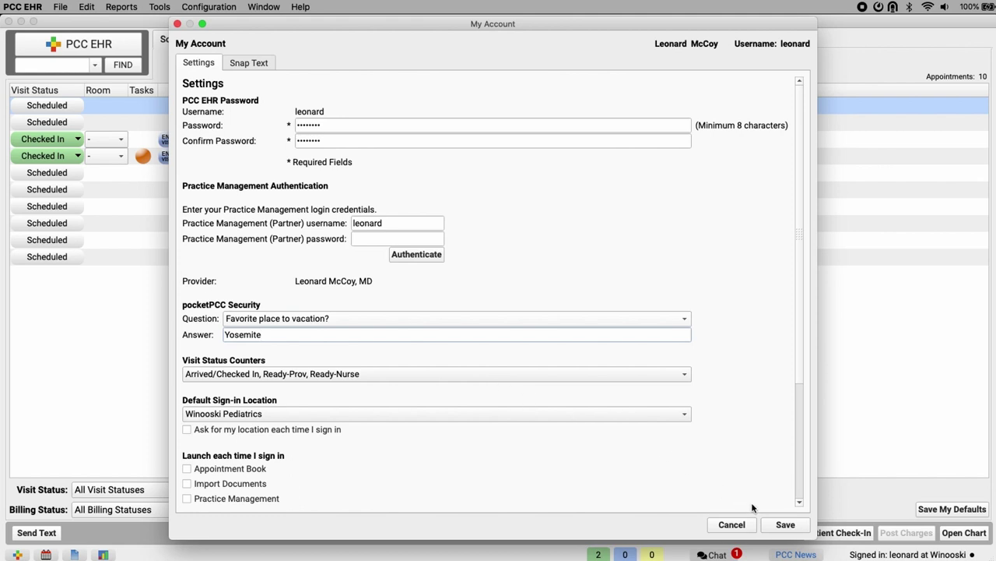
left_click(785, 525)
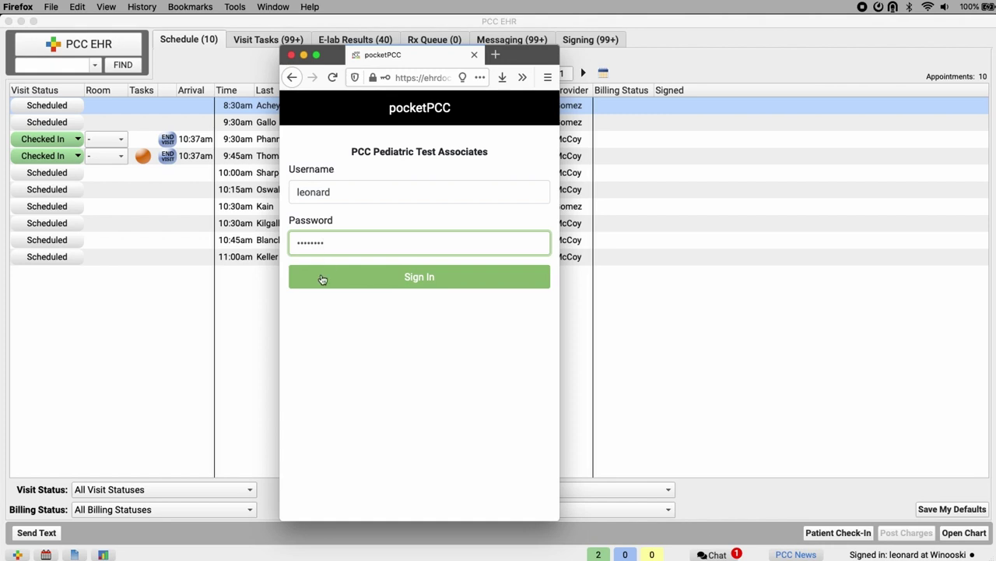
Sign in to pocketPCC and submit the security question answer.
left_click(347, 275)
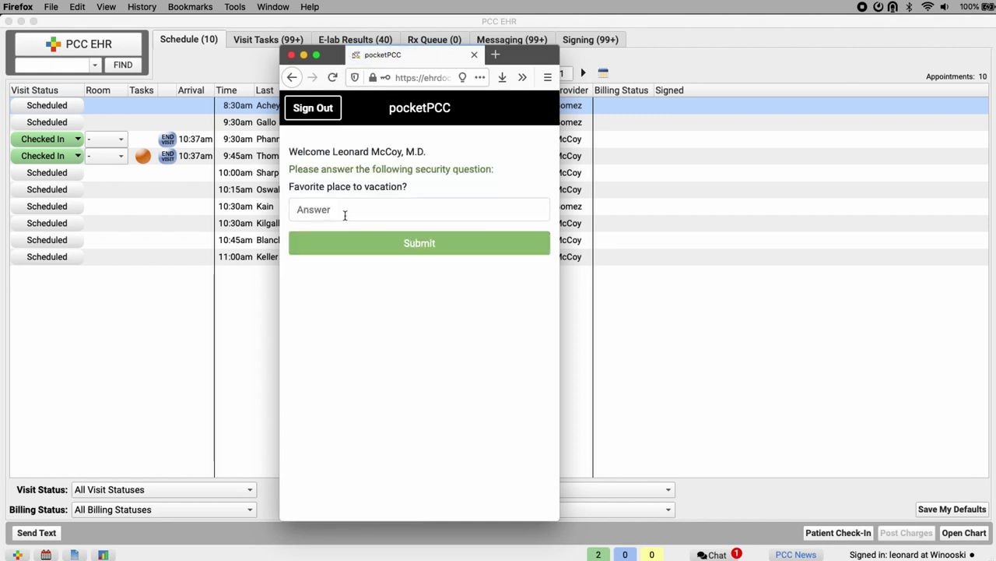
left_click(345, 211)
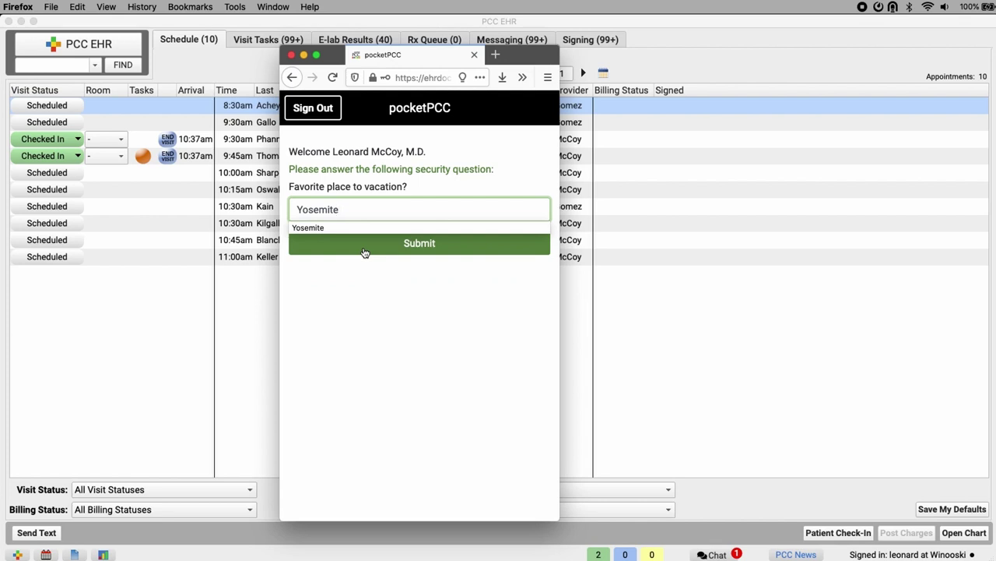
left_click(365, 252)
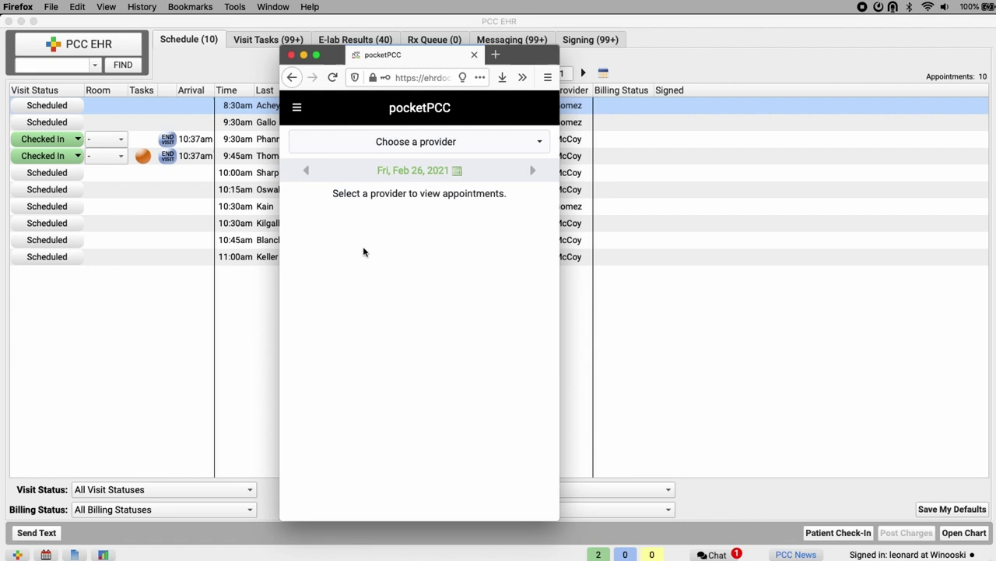
Choose the signed-in doctor as provider, then step forward one day and back to Feb 26.
left_click(521, 146)
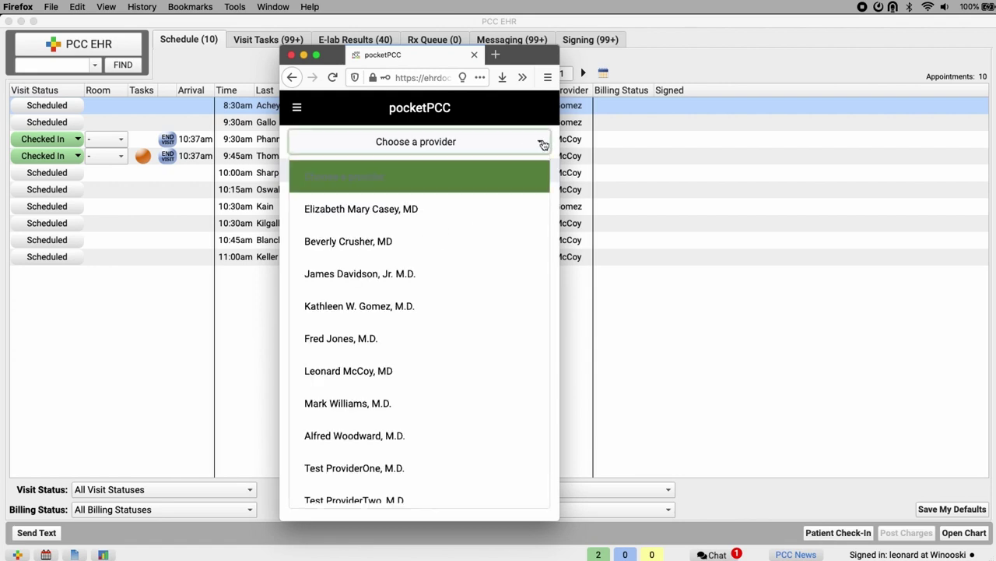
left_click(399, 371)
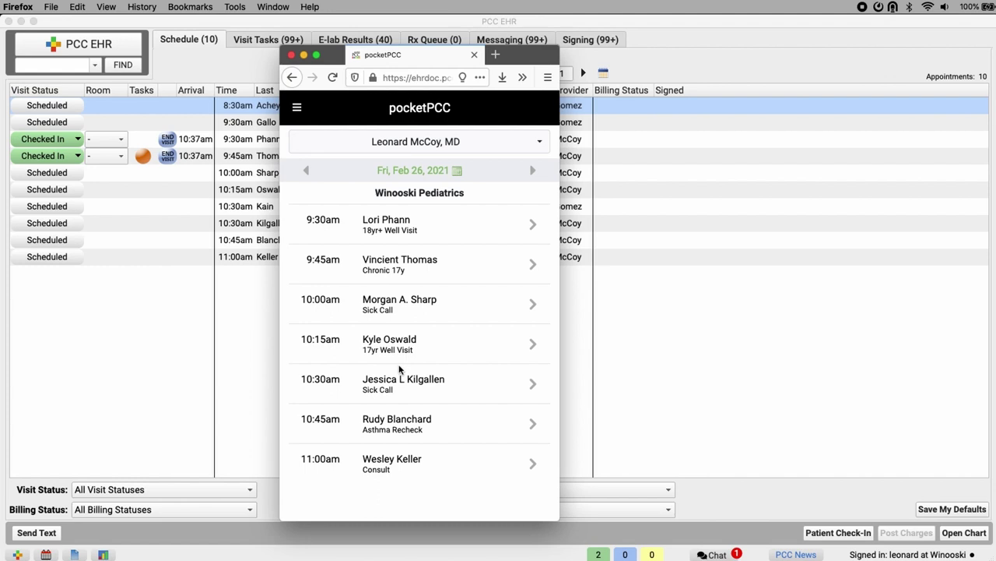
left_click(534, 170)
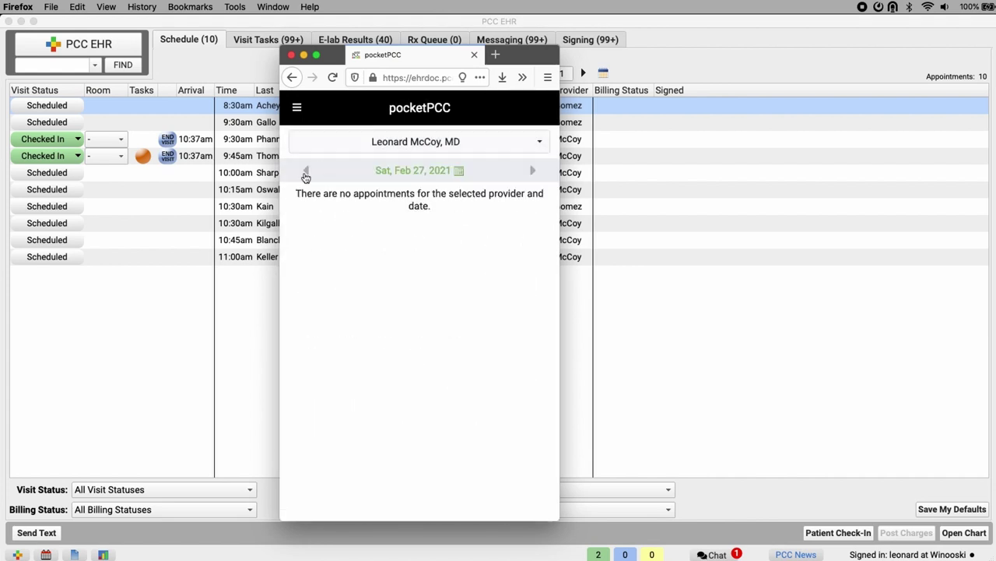
left_click(306, 171)
Use the calendar to jump to Wed, Feb 17, then return to Fri, Feb 26, 2021.
left_click(460, 172)
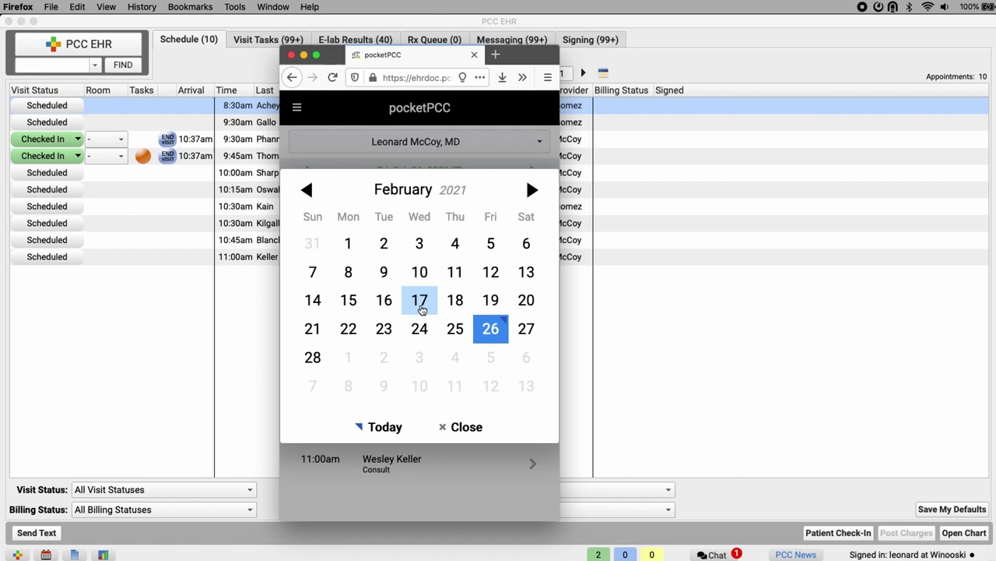
left_click(420, 302)
left_click(466, 173)
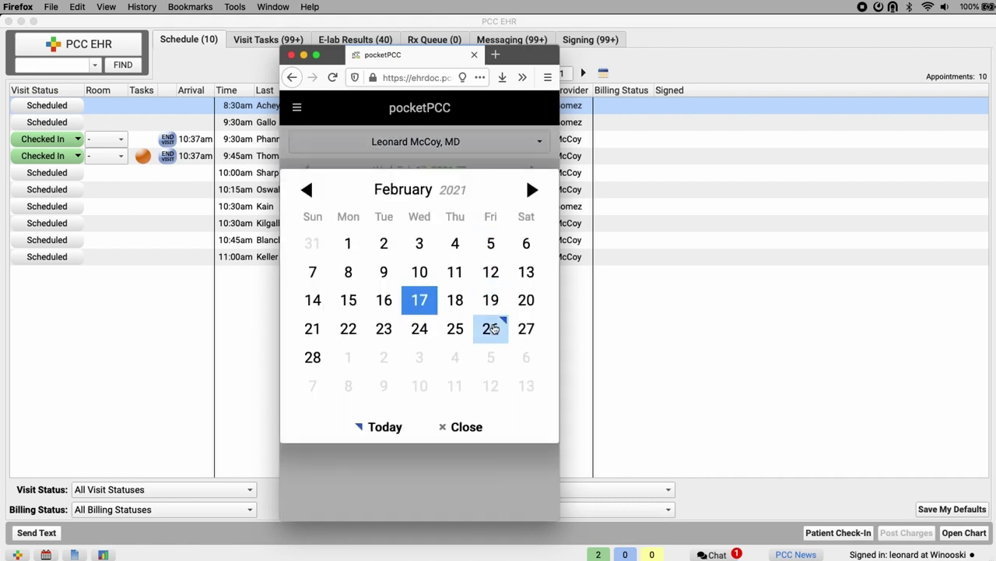
left_click(489, 327)
left_click(481, 143)
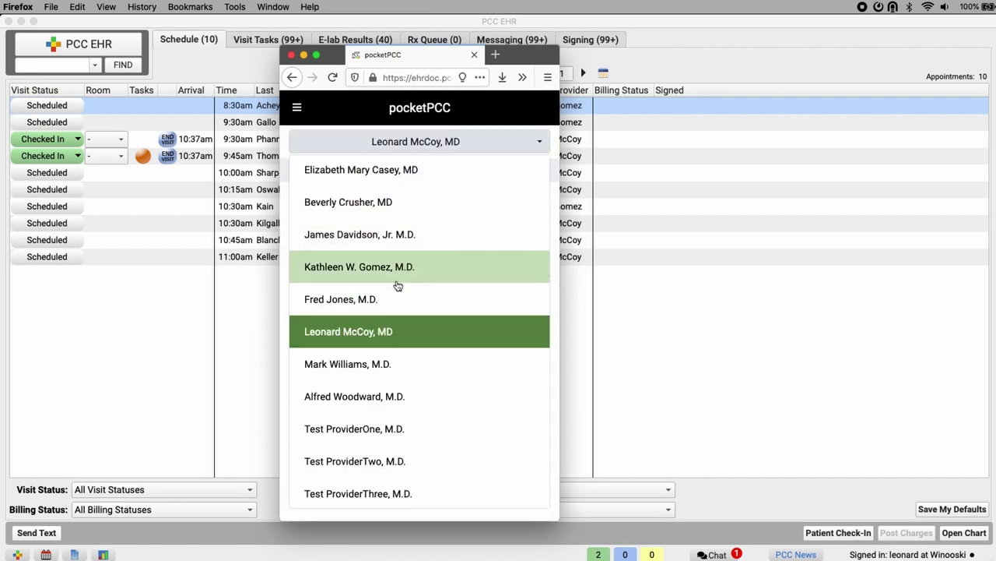
left_click(521, 141)
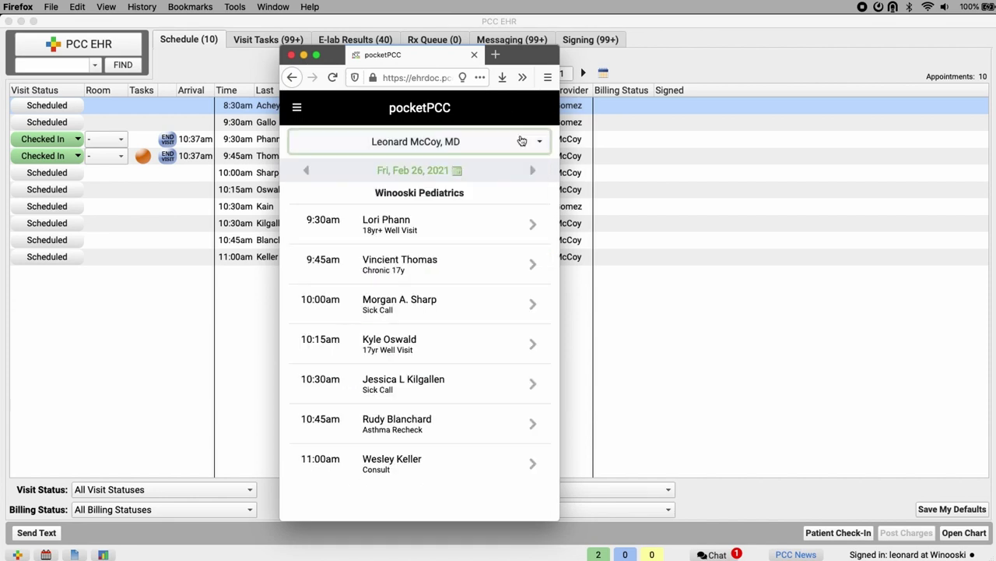
Open the 9:45am patient's Medical Summary, review it, confirm the Care Plan status filter, and show chart sections.
left_click(433, 274)
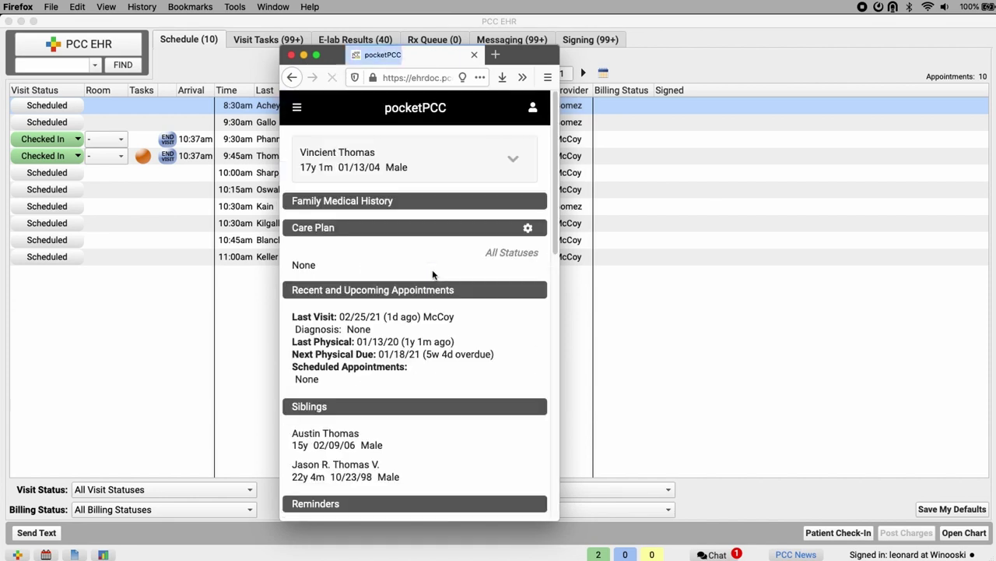
scroll(430, 279, "down", 5)
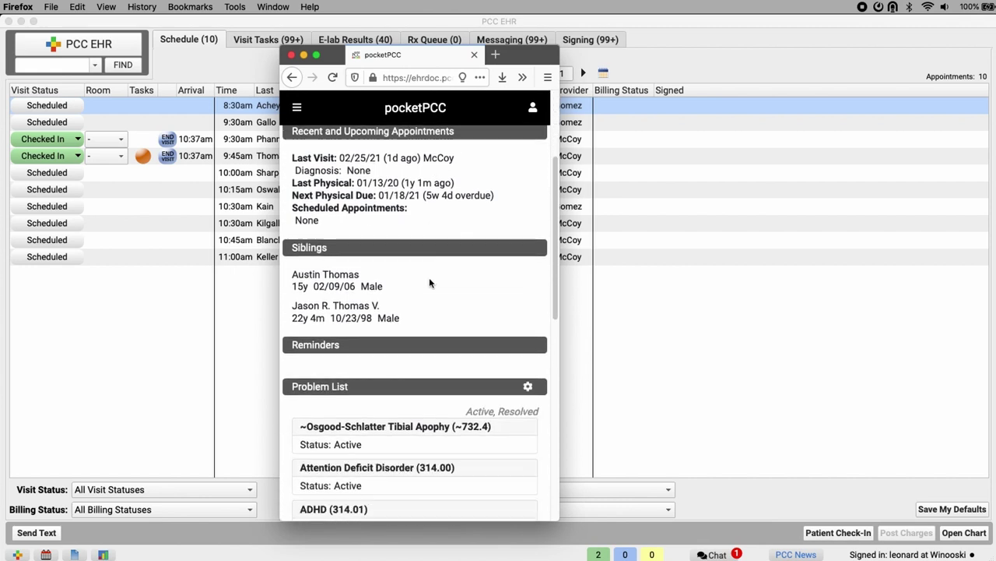
scroll(429, 282, "down", 10)
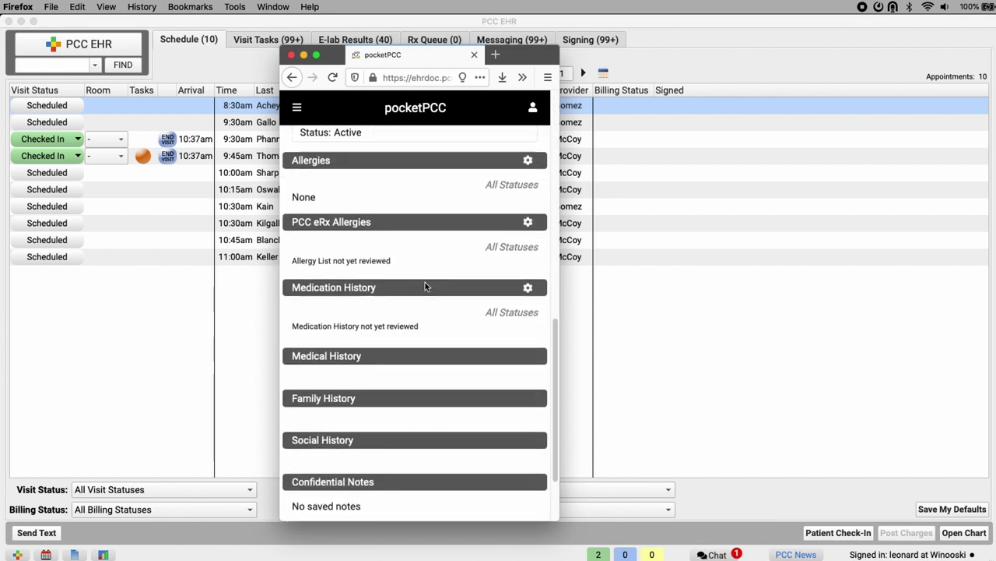
scroll(425, 281, "down", 3)
scroll(426, 284, "up", 20)
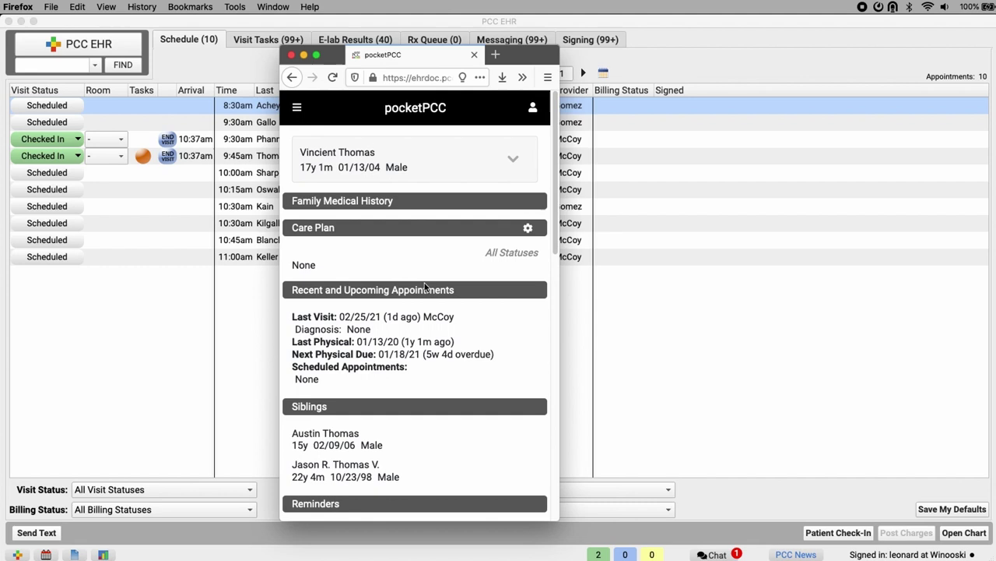
left_click(529, 228)
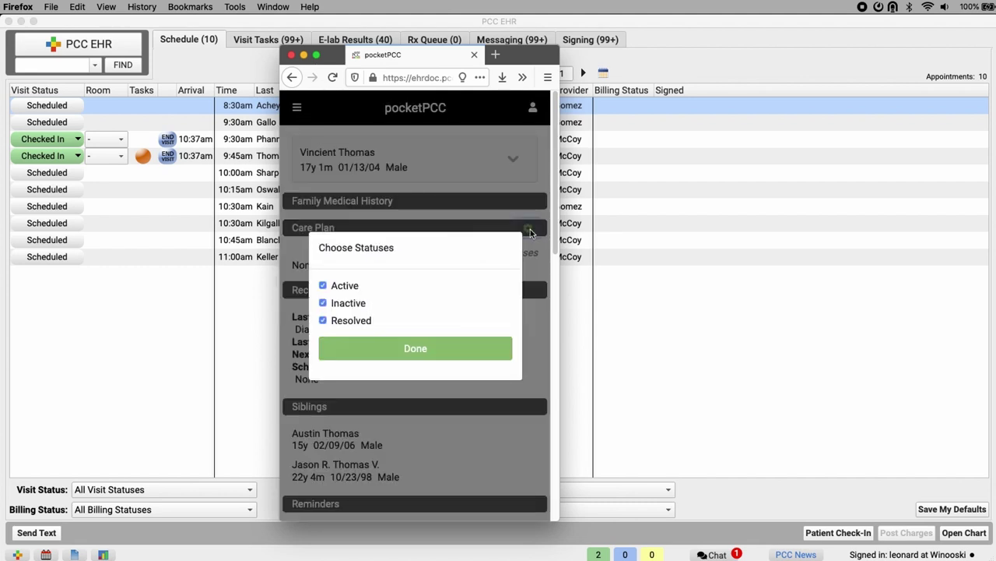
left_click(468, 343)
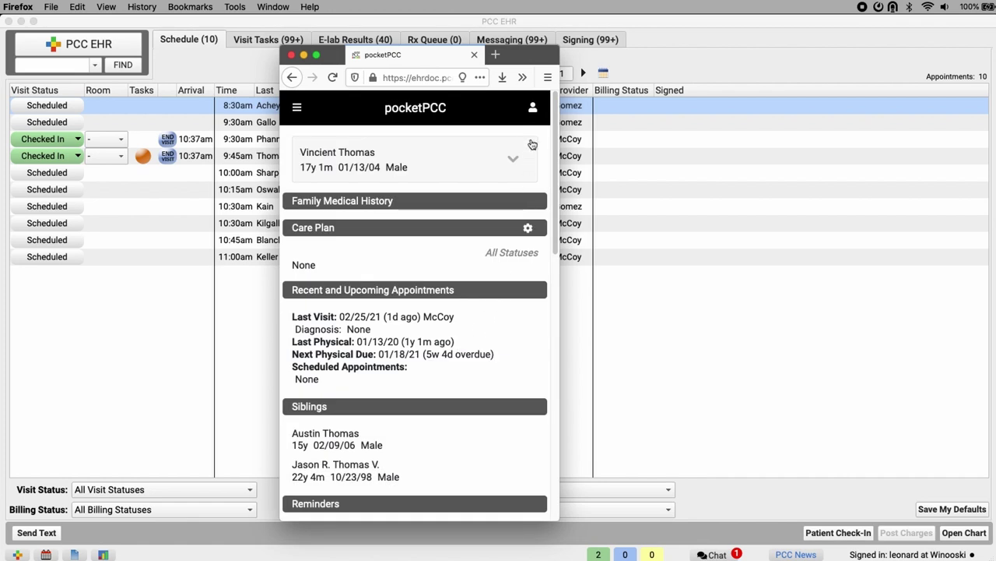
left_click(534, 110)
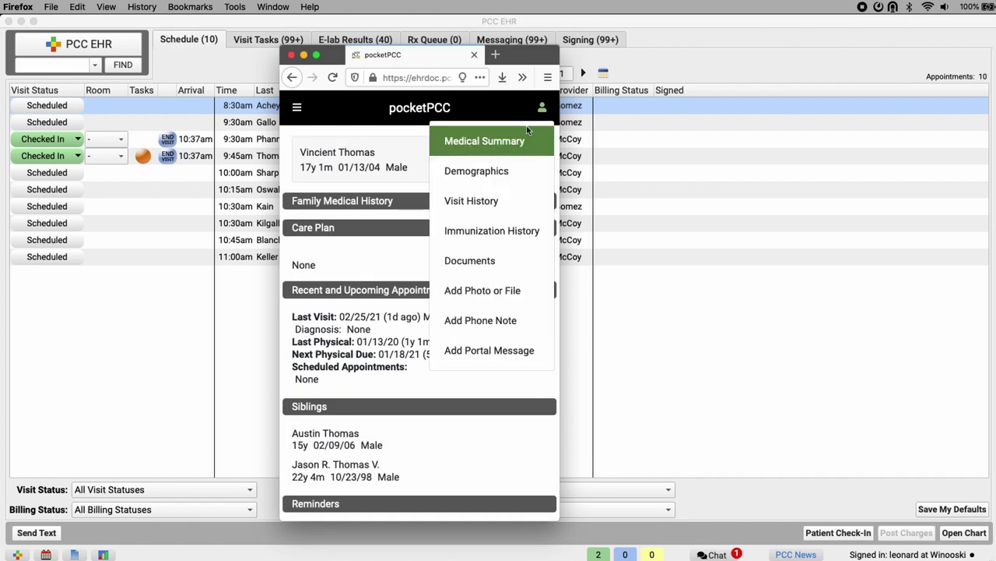
Review the patient's Demographics, then open the 02/26/21 visit from Visit History.
left_click(516, 171)
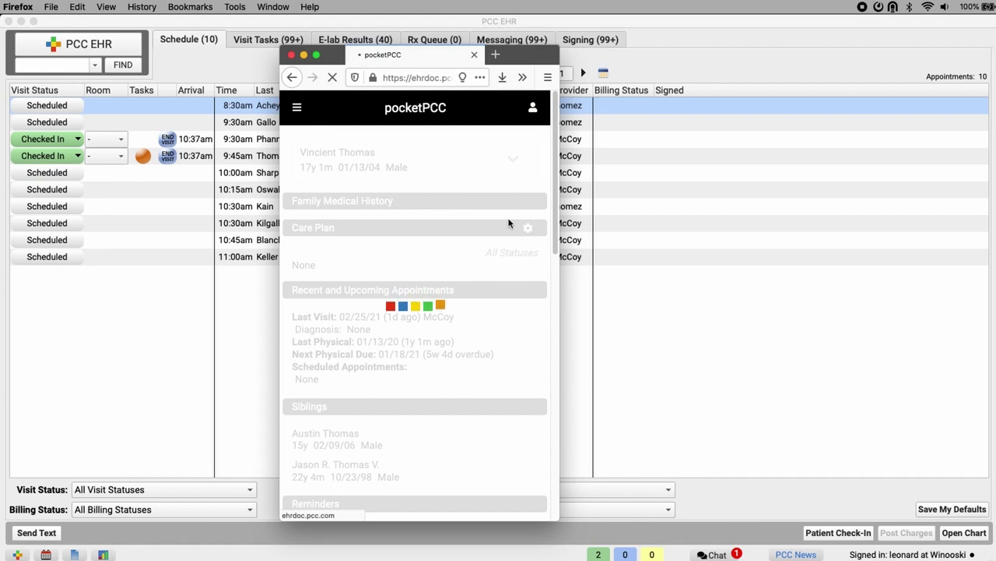
scroll(505, 222, "down", 5)
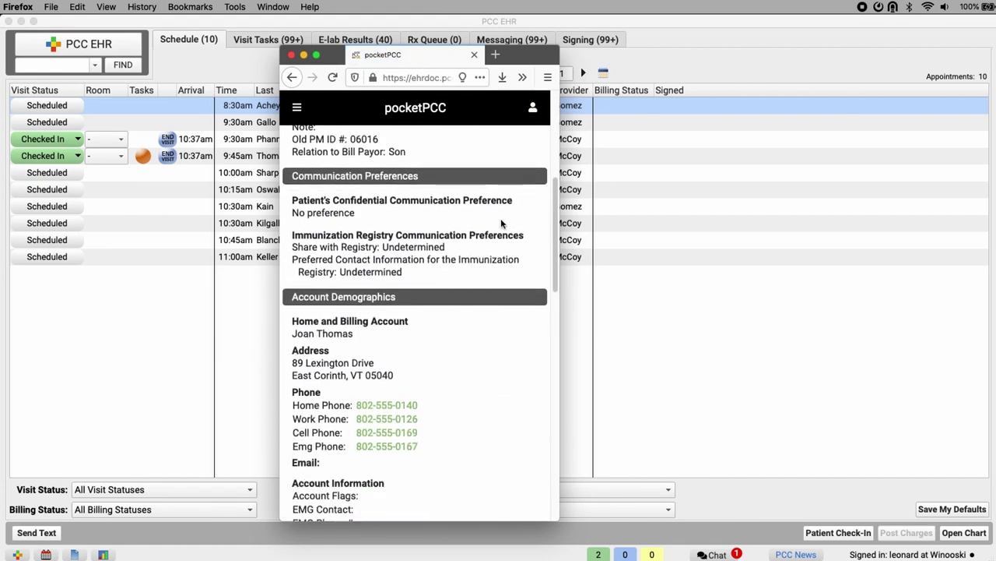
scroll(501, 218, "down", 1)
left_click(532, 107)
left_click(490, 173)
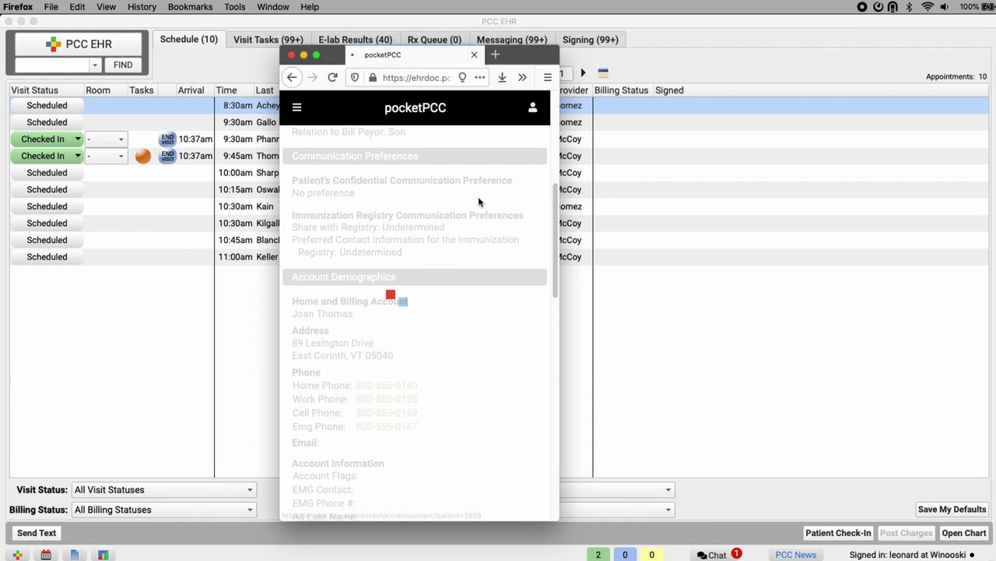
scroll(443, 249, "down", 2)
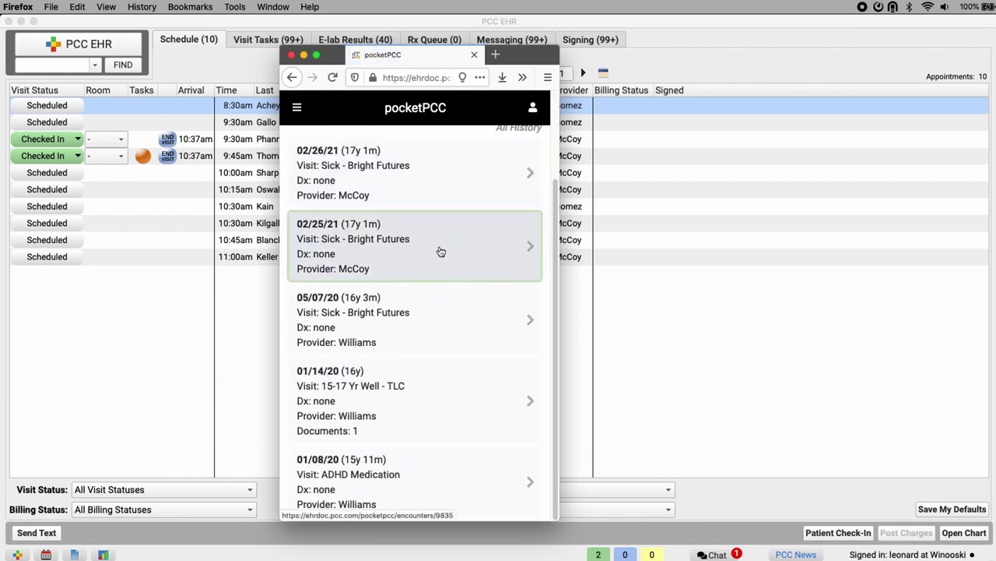
left_click(415, 182)
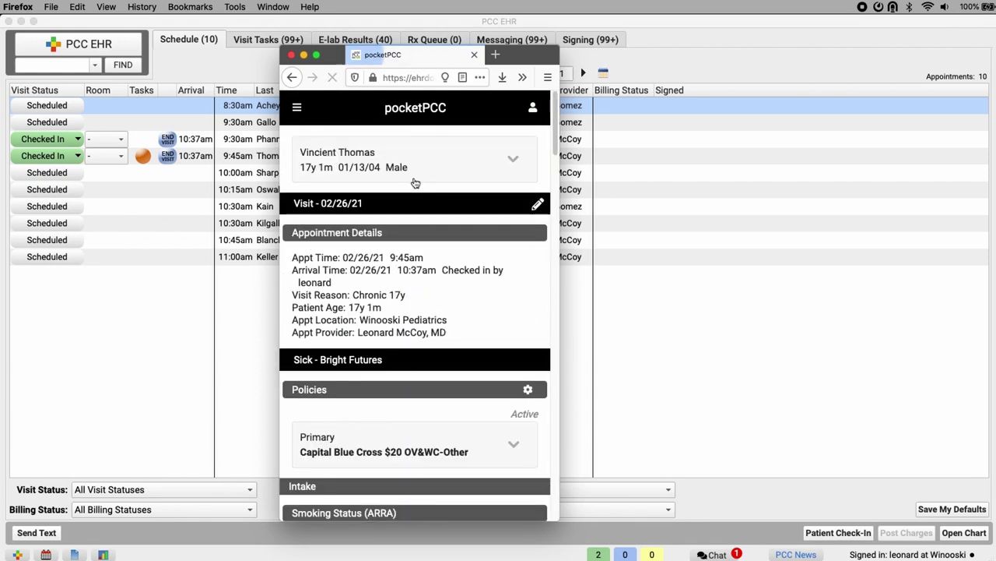
Edit the 02/26/21 visit, add a Fever note, and Save & Exit.
left_click(538, 205)
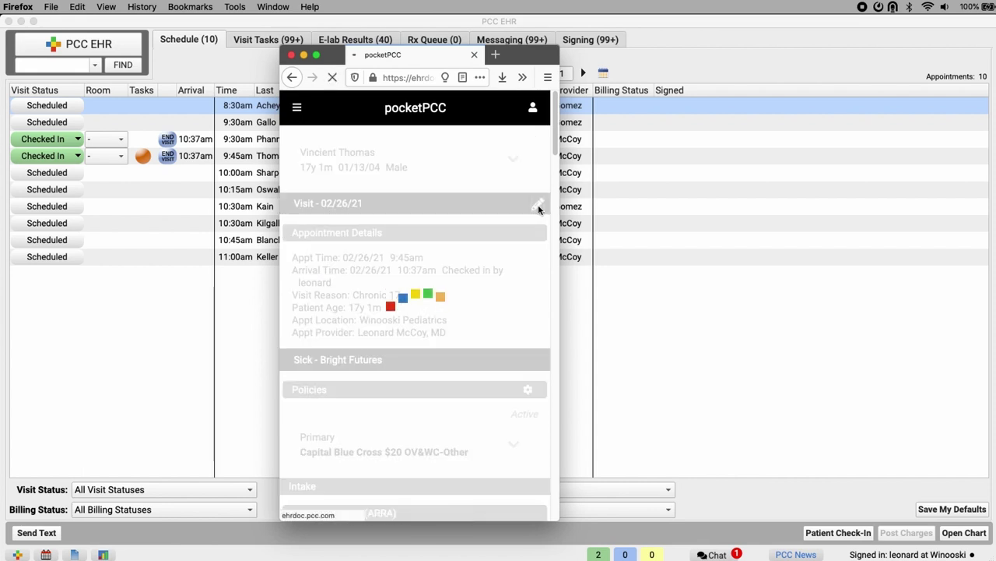
scroll(336, 414, "down", 8)
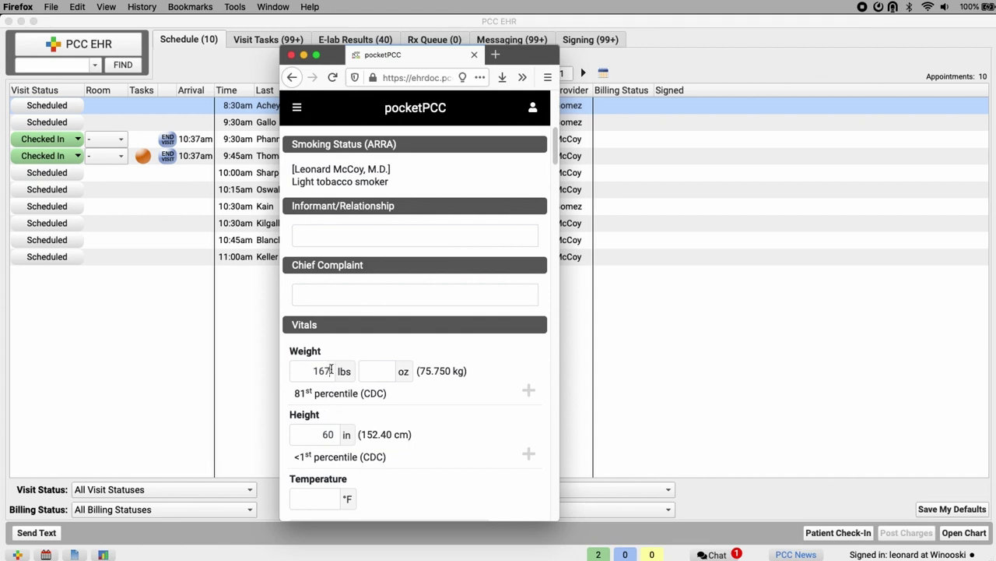
scroll(350, 382, "down", 6)
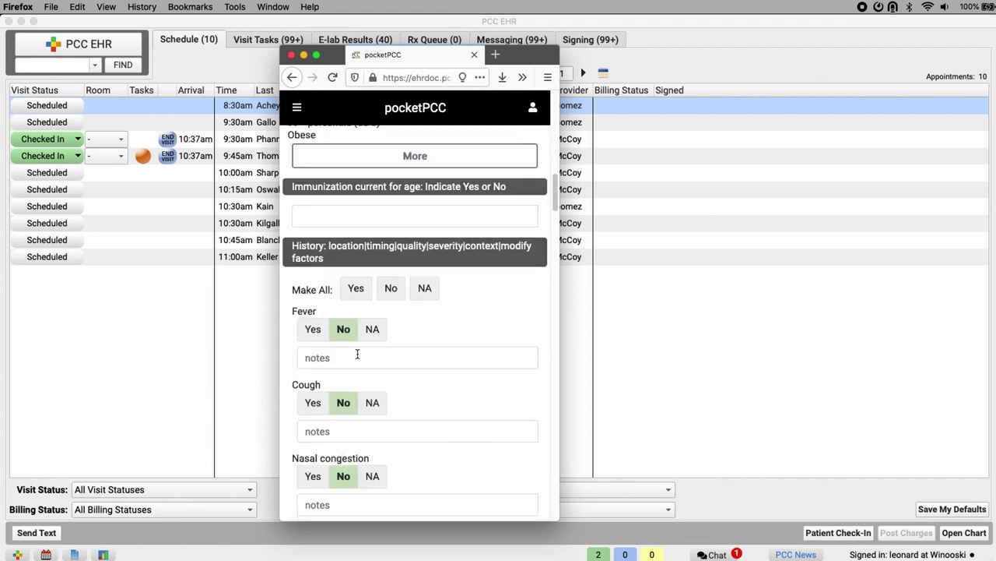
left_click(357, 355)
scroll(527, 385, "down", 10)
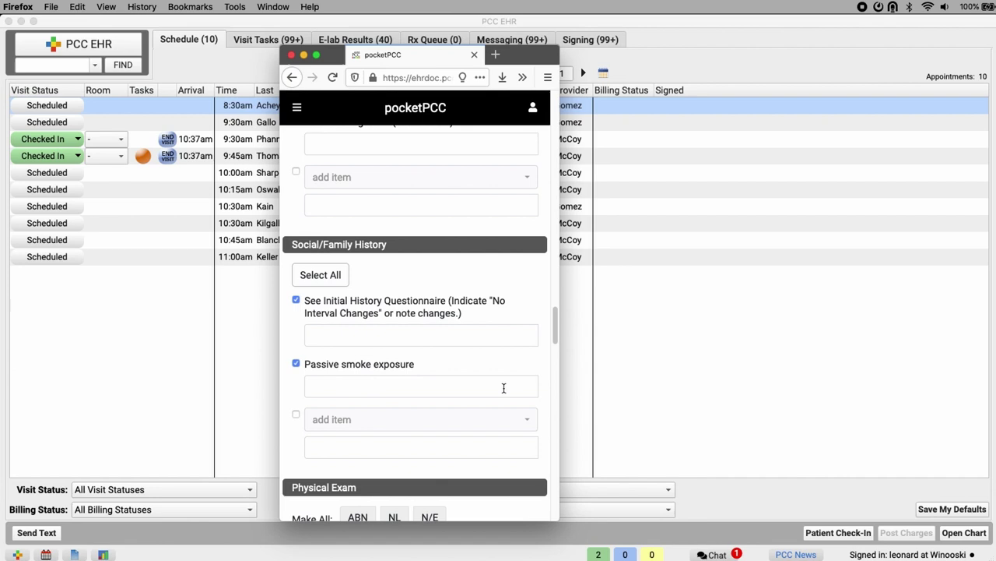
scroll(504, 388, "down", 15)
left_click(431, 509)
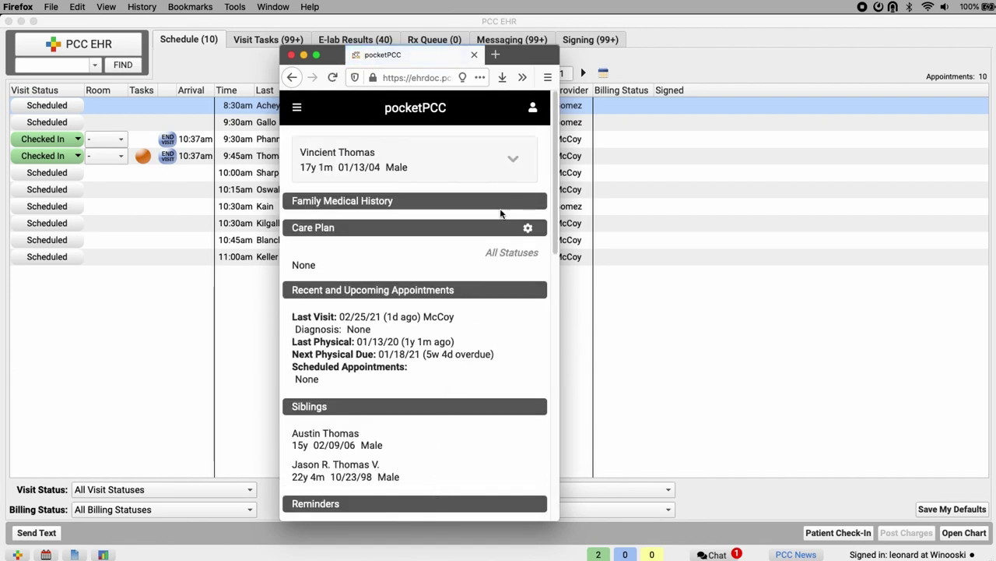
View the patient's Immunization History, then the Documents page grouped by category.
left_click(532, 109)
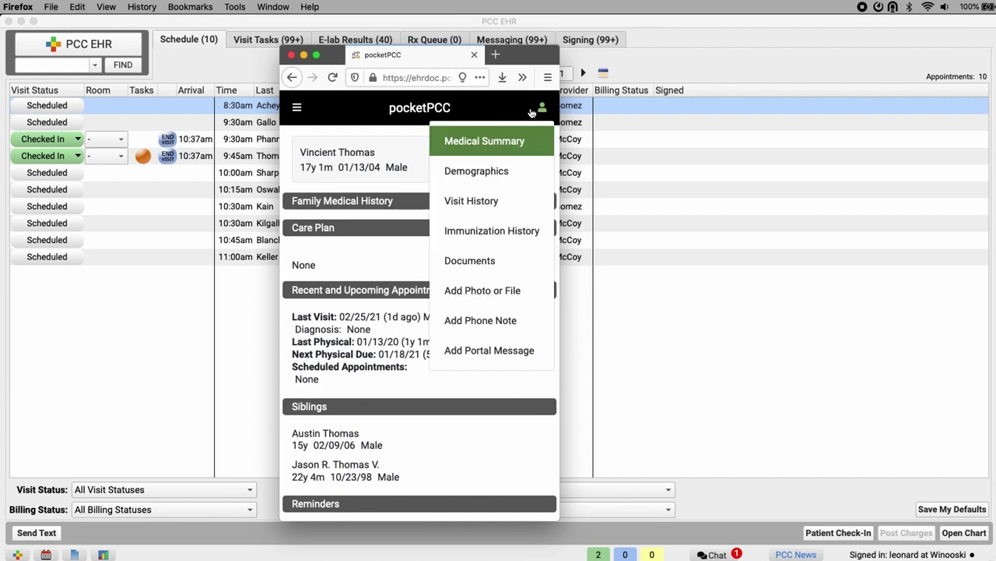
left_click(509, 232)
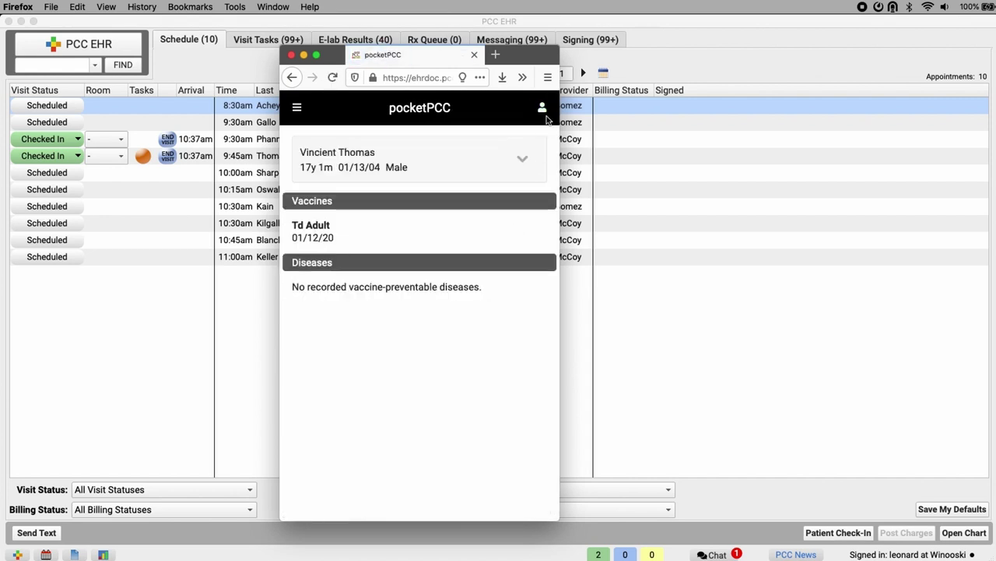
left_click(543, 108)
left_click(497, 259)
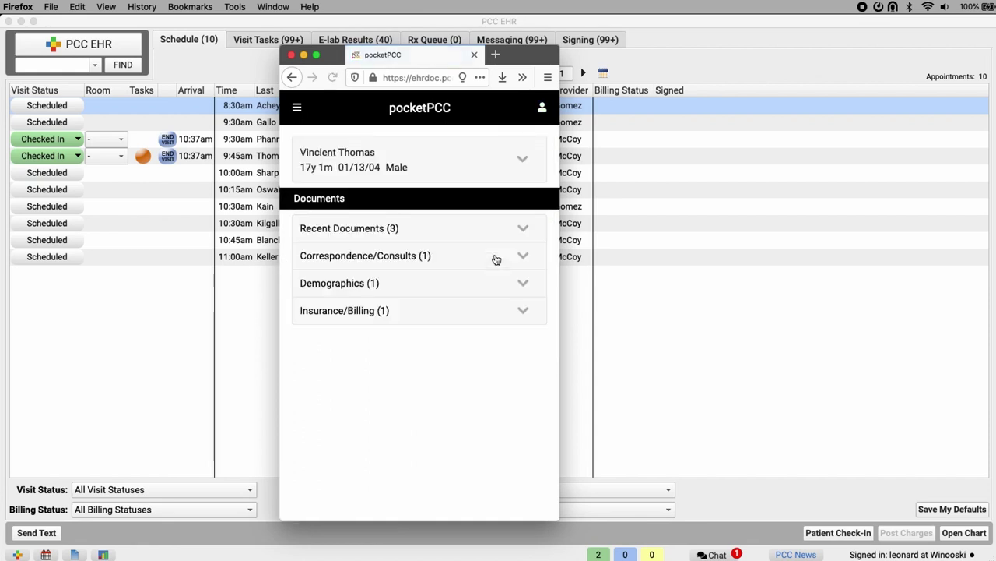
left_click(542, 108)
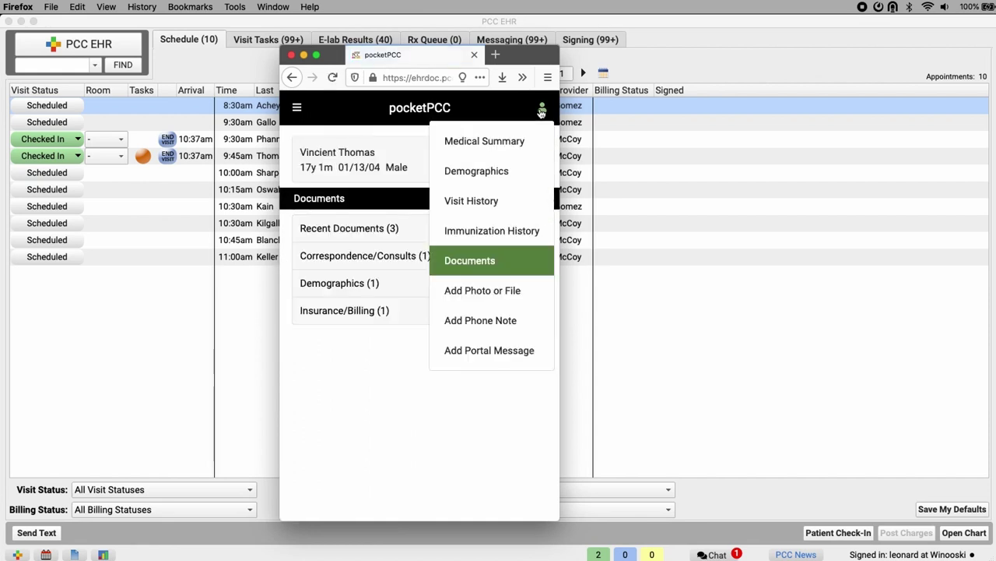
Attach ahhhskeleton.jpeg from the Desktop as a new file in the patient's chart.
left_click(480, 290)
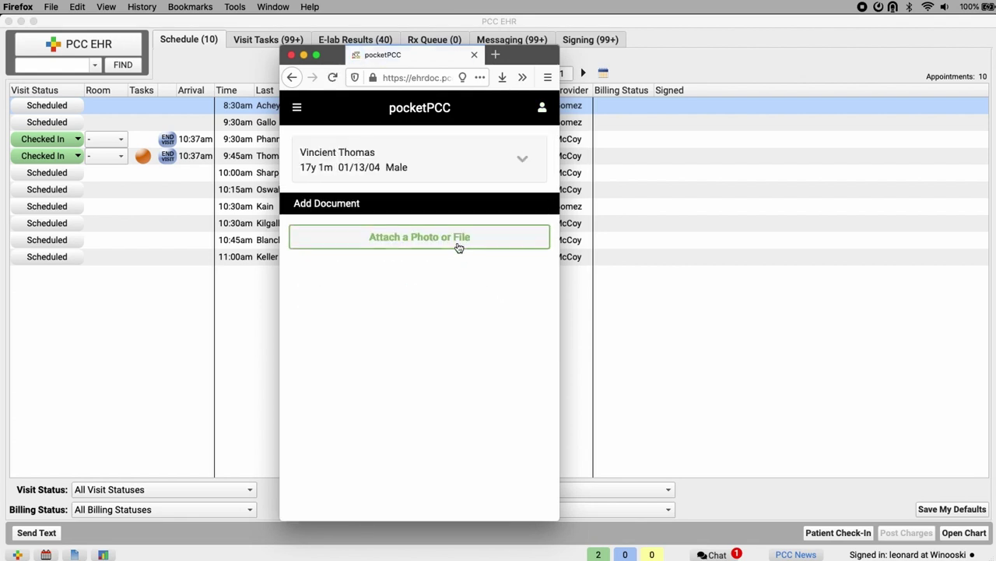
left_click(459, 244)
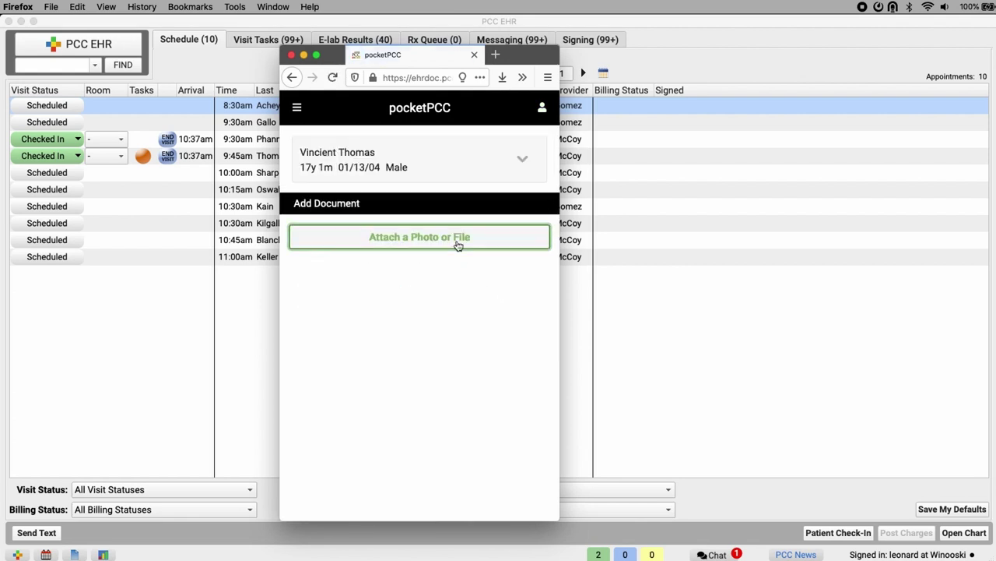
left_click(328, 182)
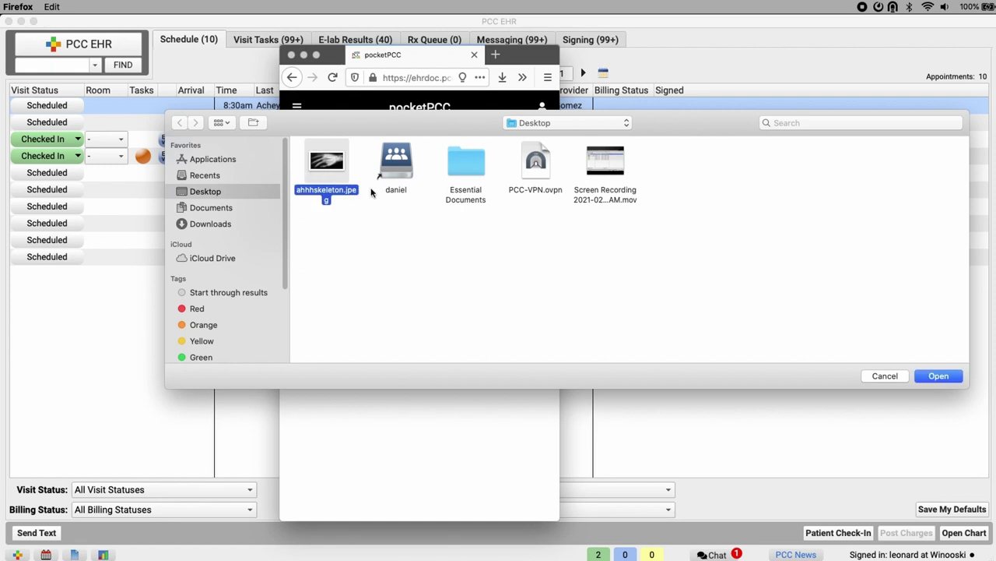
left_click(939, 376)
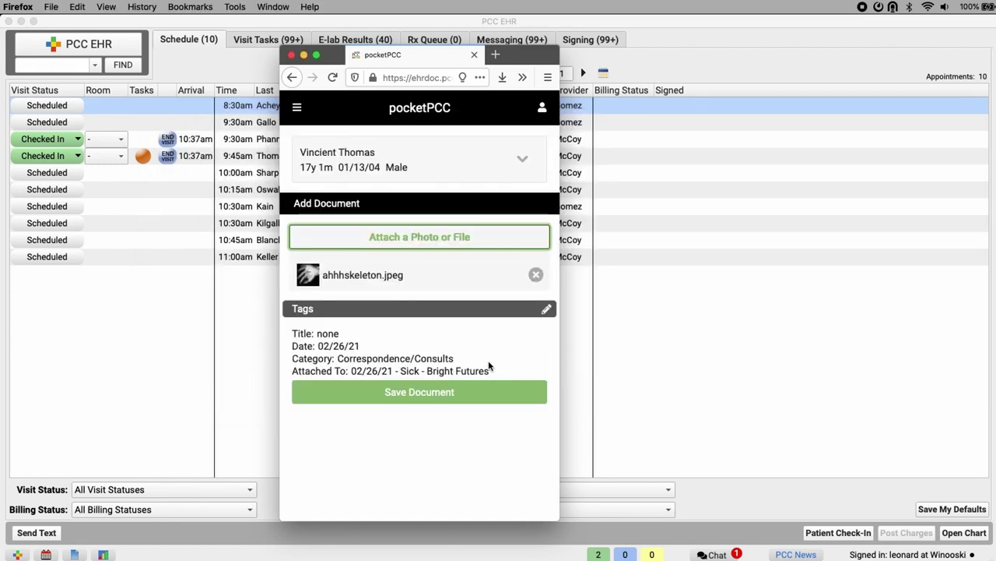
Tag the document Correspondence/Consults on the 02/26/21 sick visit and save it.
left_click(547, 309)
scroll(462, 353, "down", 3)
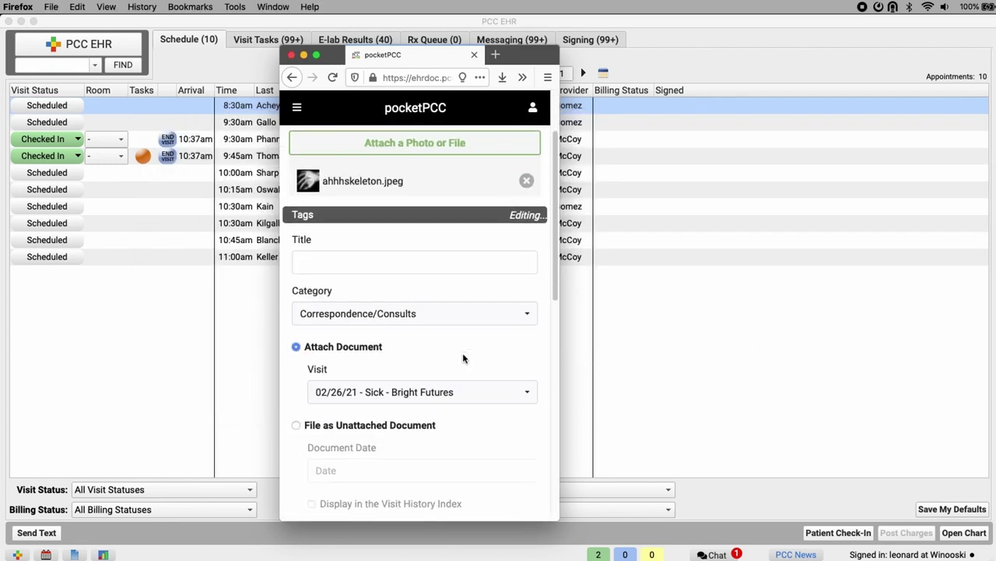
left_click(514, 311)
left_click(516, 312)
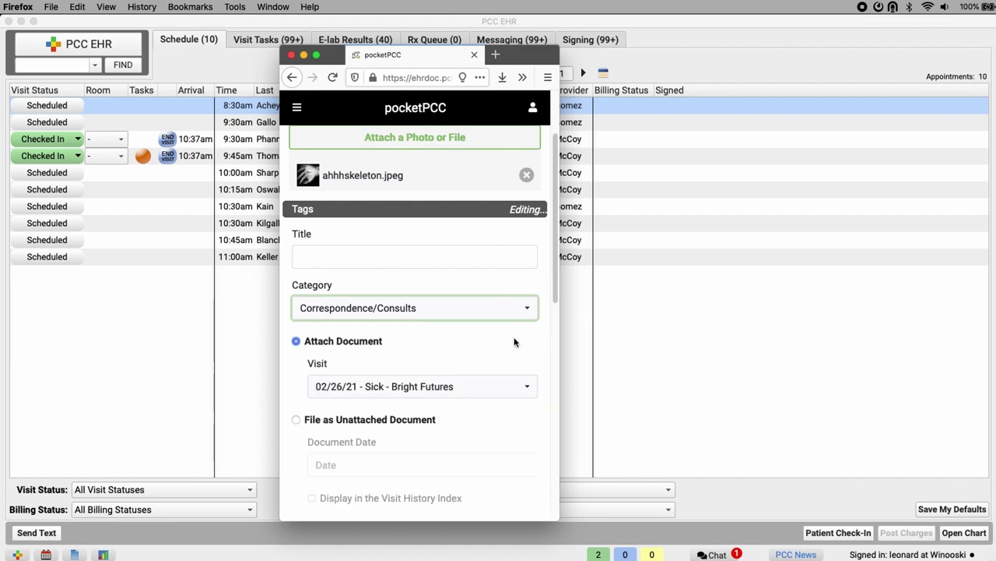
left_click(508, 387)
left_click(510, 388)
scroll(505, 396, "down", 10)
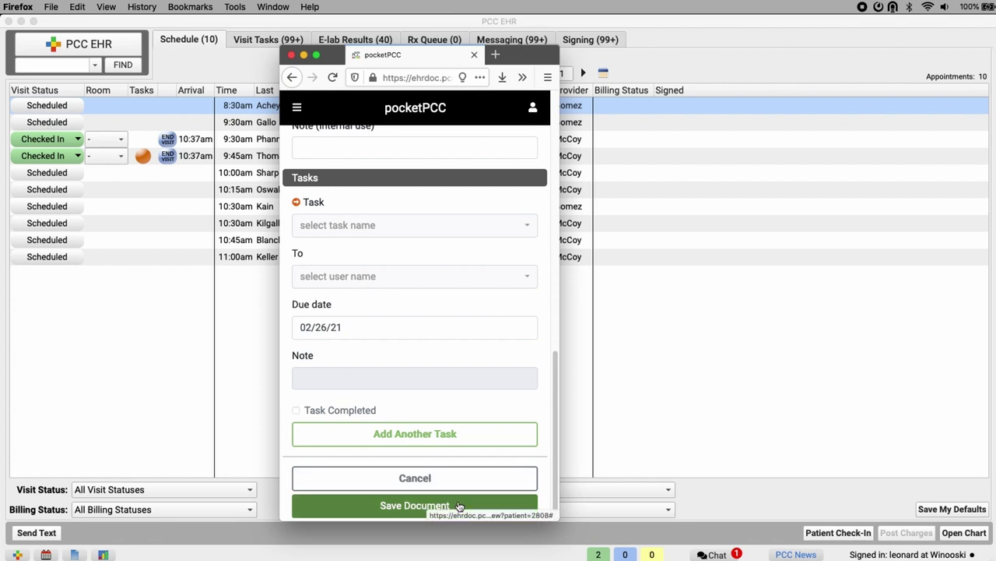
left_click(459, 506)
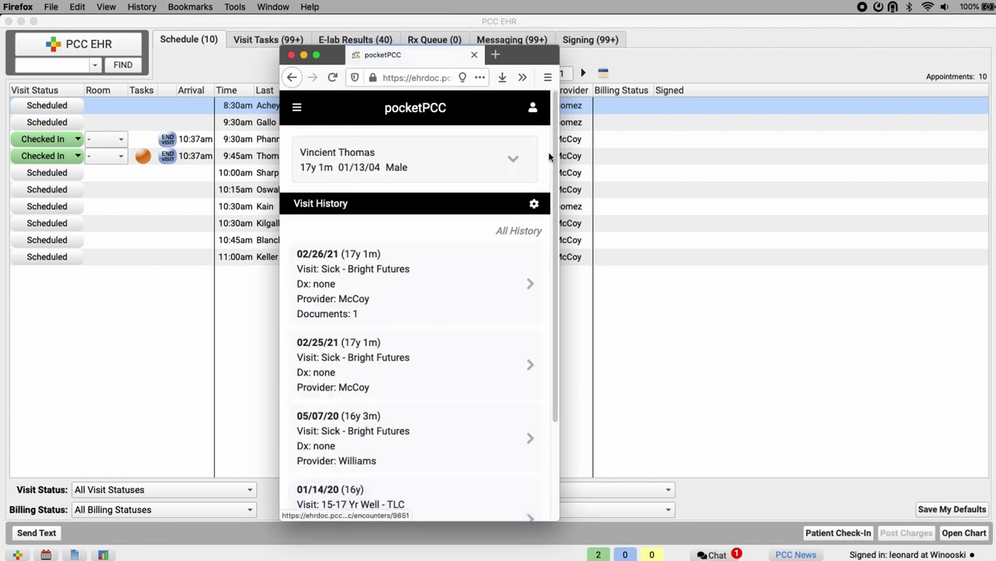
Start a new phone note for the patient and look through its form.
left_click(533, 109)
left_click(468, 322)
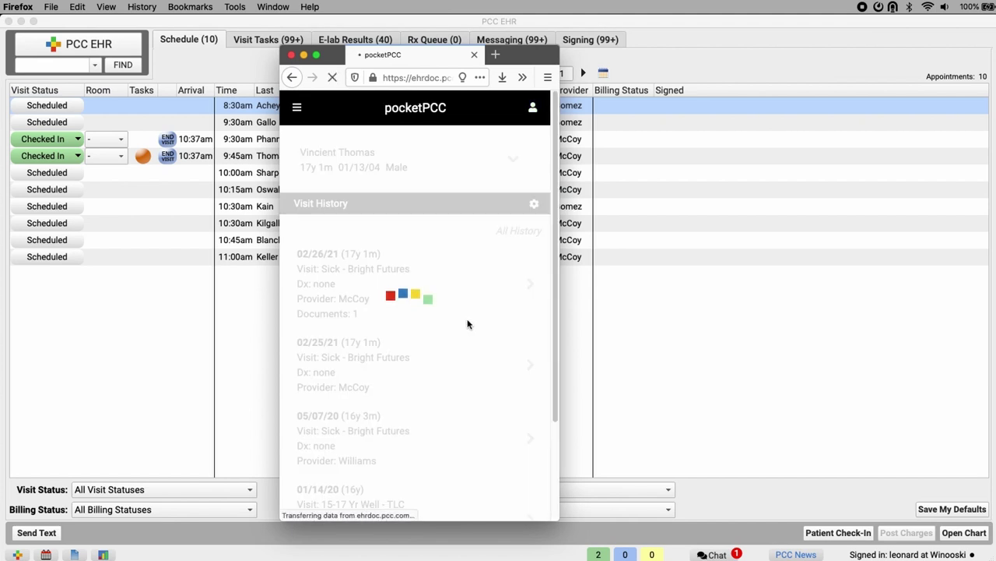
scroll(465, 327, "down", 15)
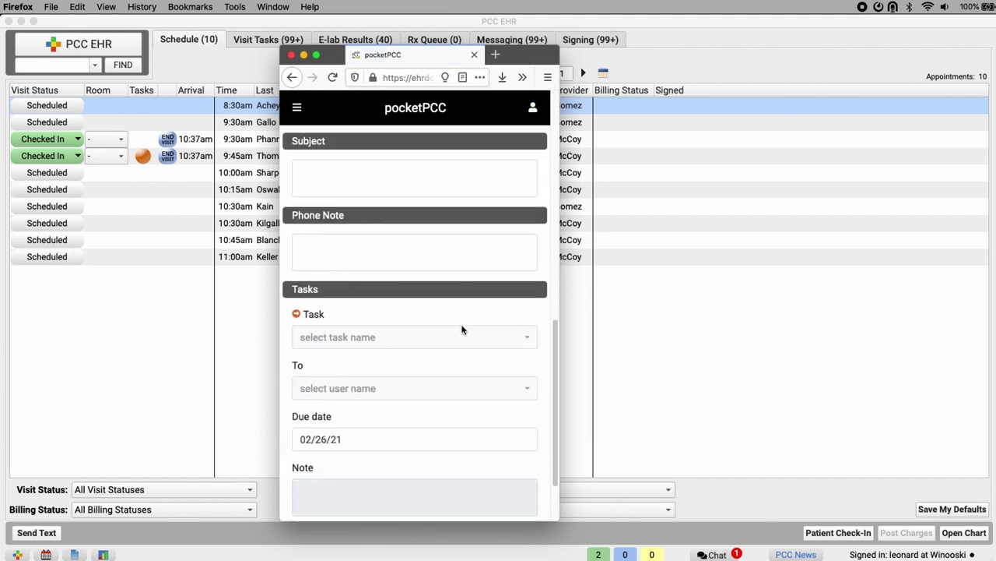
scroll(462, 330, "down", 3)
Switch to a new portal message form for the patient and review it.
left_click(534, 108)
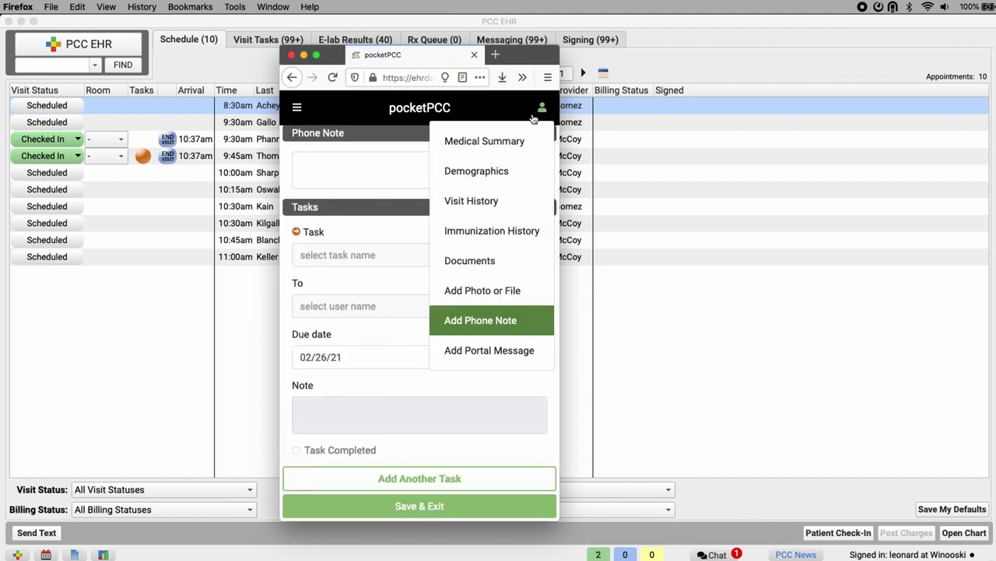
left_click(488, 350)
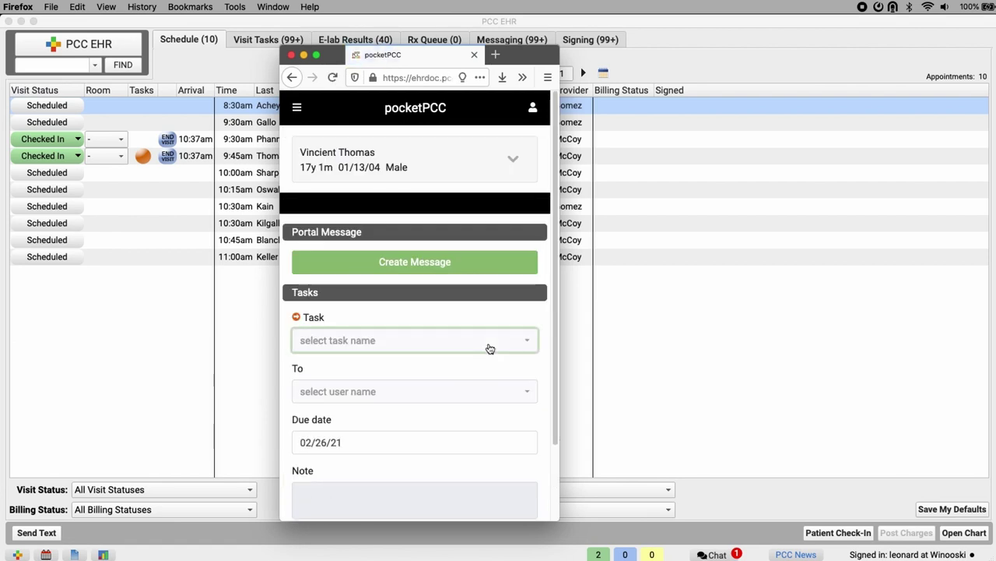
scroll(489, 348, "down", 3)
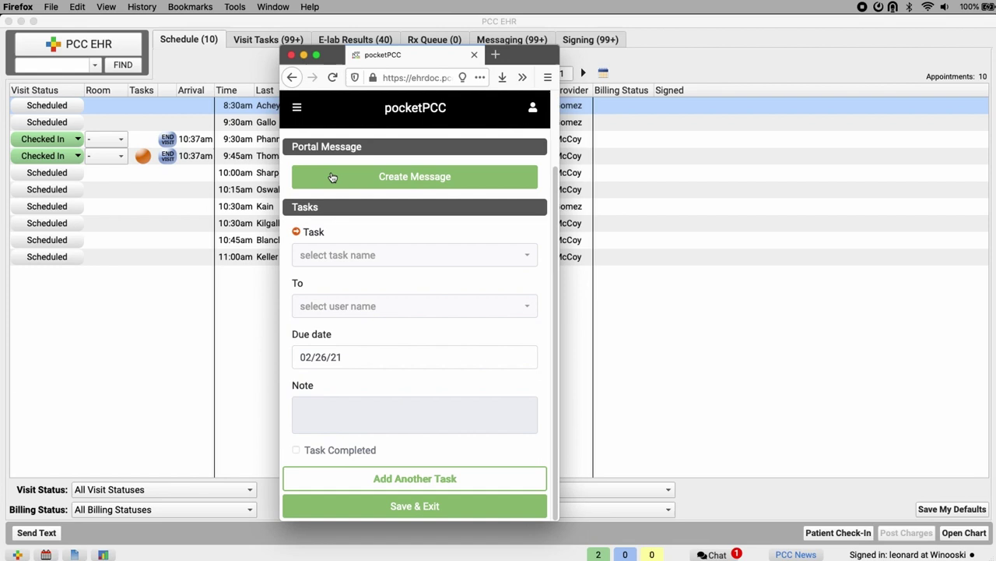
left_click(296, 108)
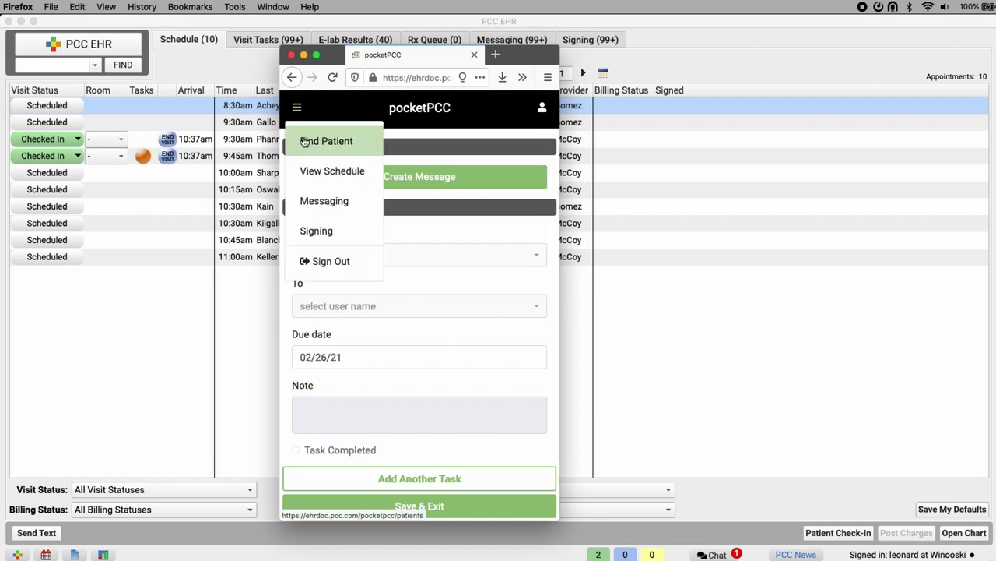
Go to Find Patient and put the cursor in the empty patient search field.
left_click(306, 141)
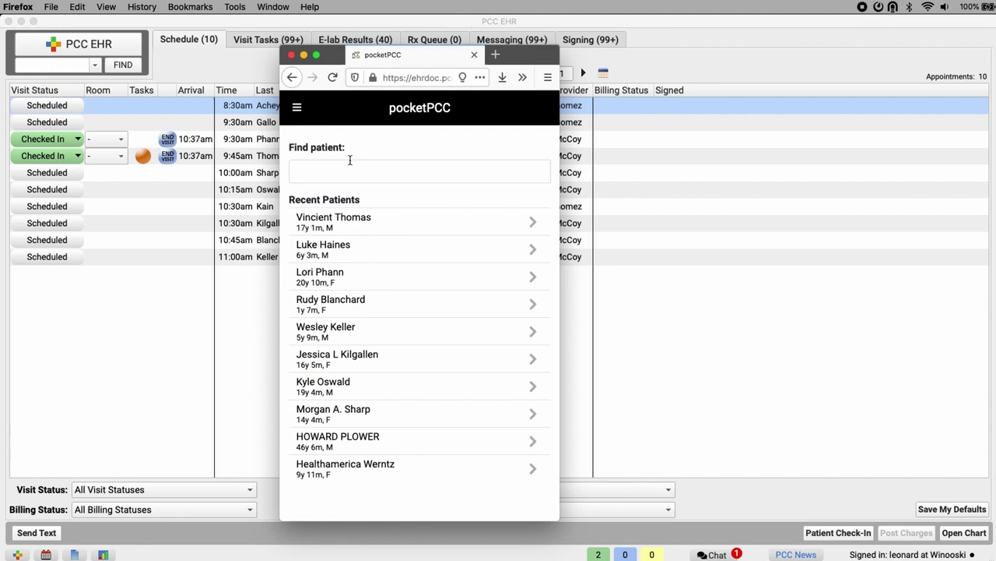
left_click(327, 168)
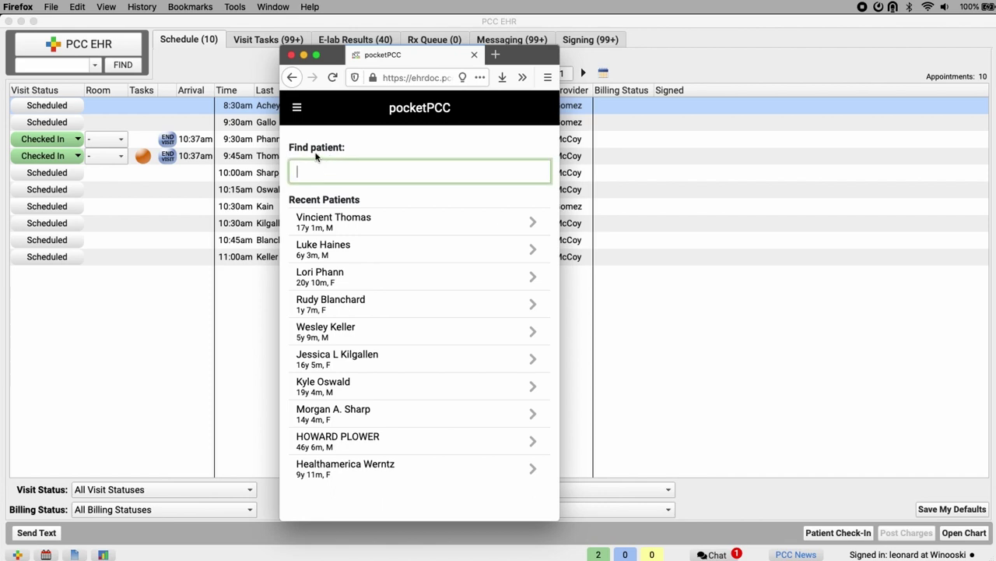
Open the messaging queue and read a portal message.
left_click(297, 110)
left_click(380, 201)
scroll(380, 201, "down", 5)
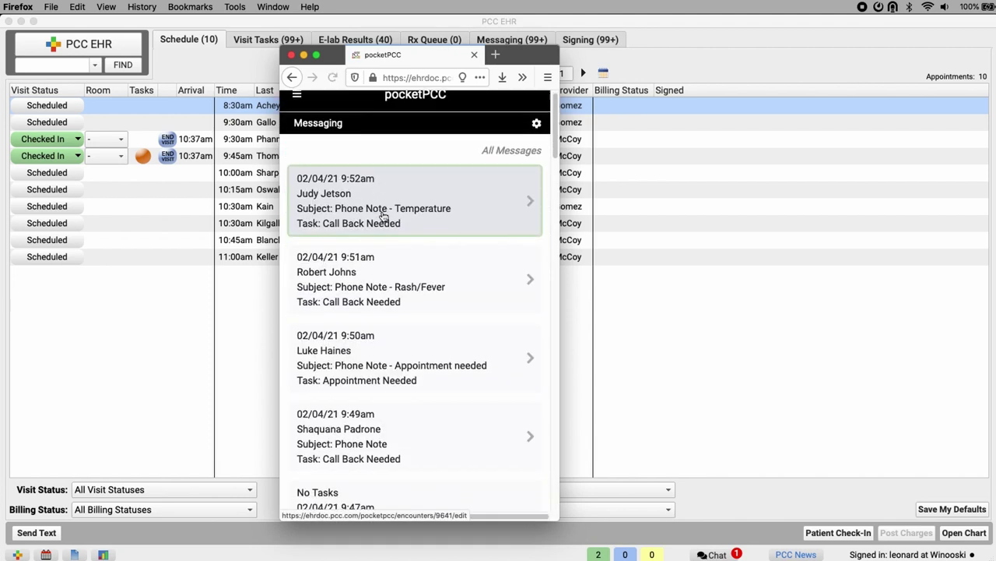
left_click(375, 218)
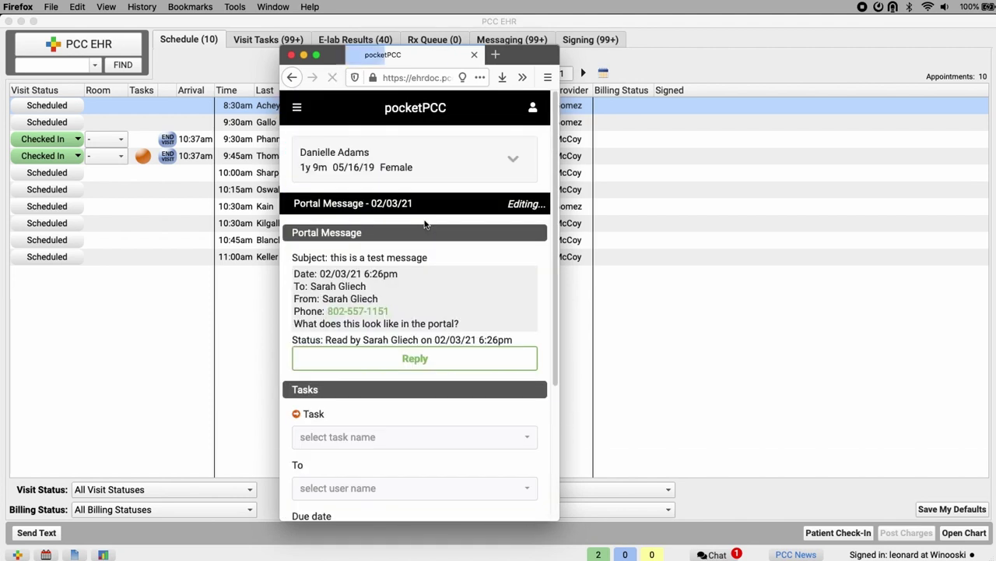
scroll(420, 238, "down", 3)
scroll(420, 243, "up", 3)
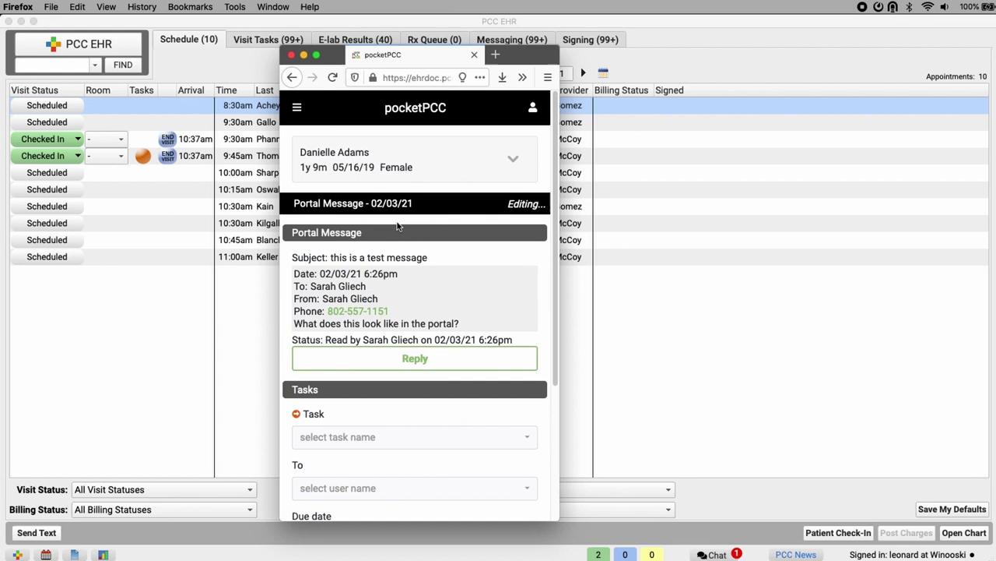
Open the 02/10/21 Telemedicine Sick visit from the signing queue and review its Co-signer options.
left_click(296, 107)
left_click(312, 229)
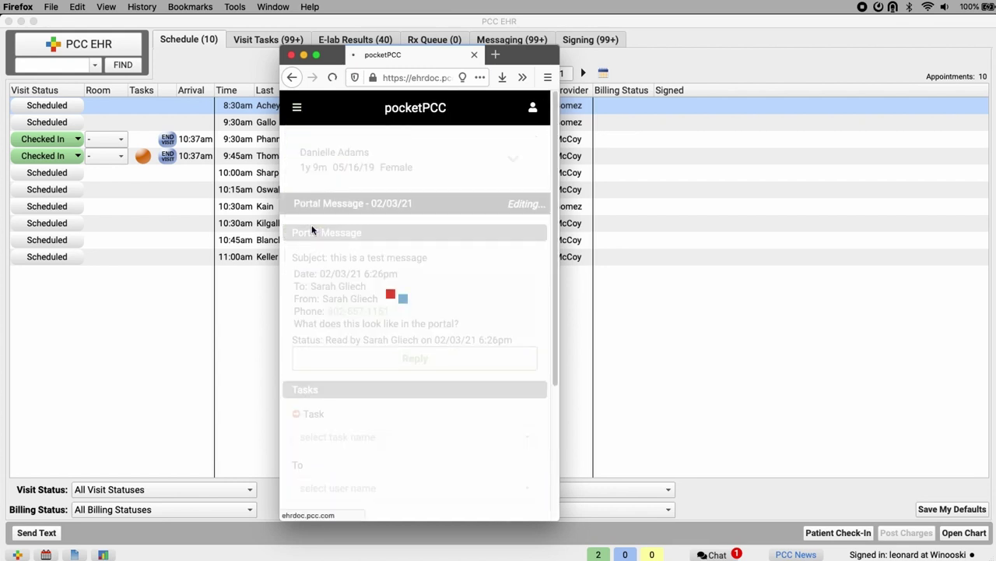
scroll(370, 233, "down", 10)
left_click(368, 234)
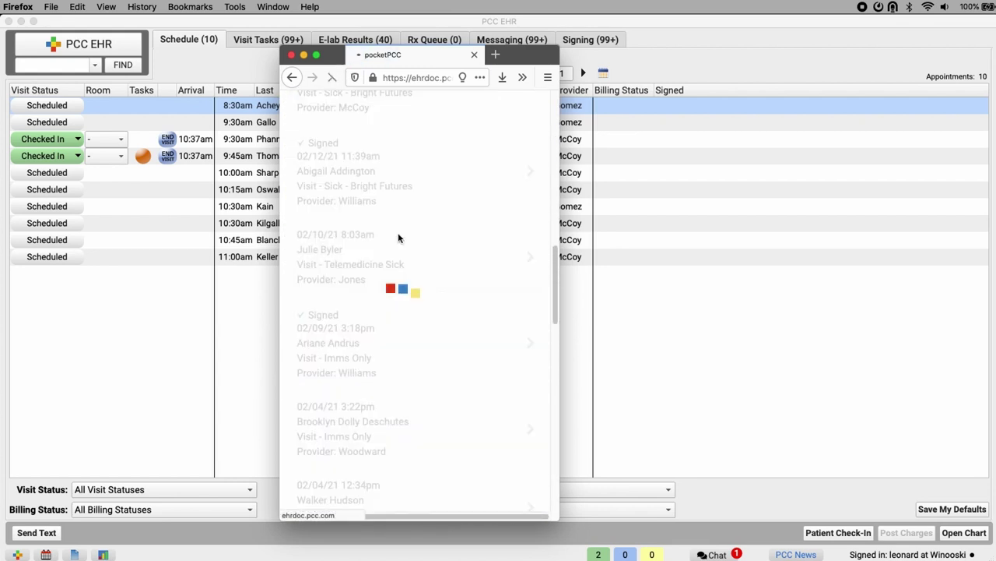
scroll(399, 243, "down", 1)
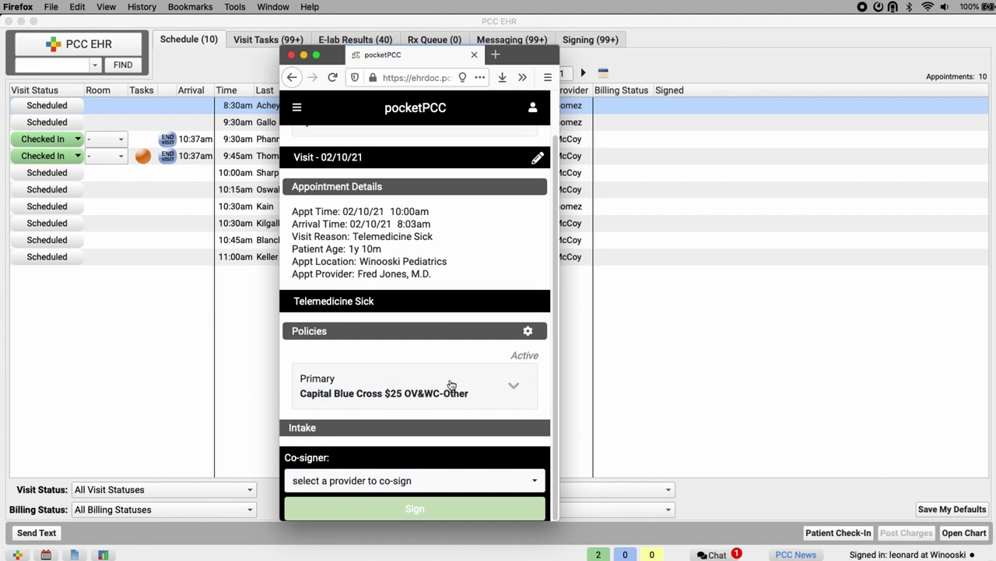
left_click(511, 481)
left_click(514, 482)
left_click(298, 107)
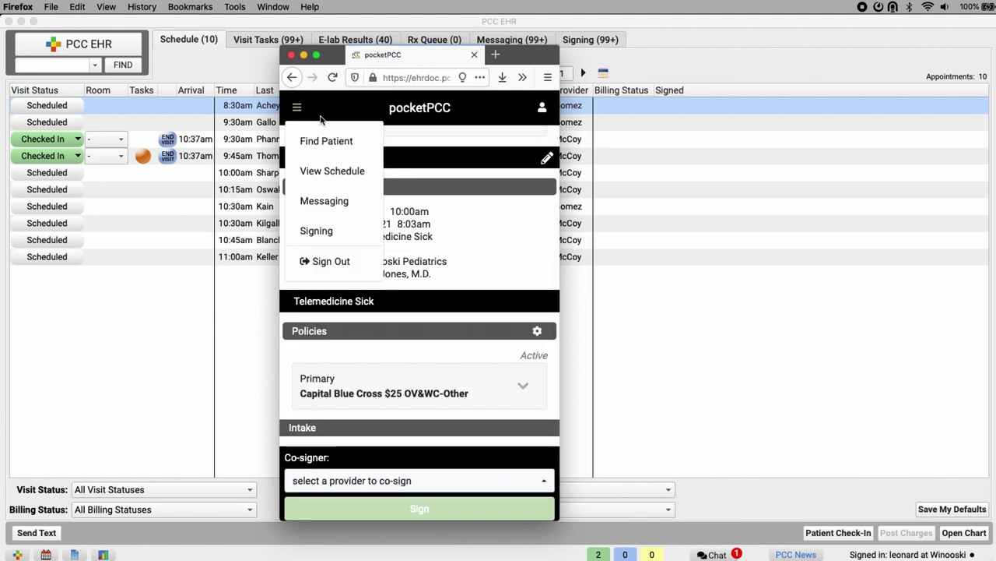
Reload the seven-appointment Winooski Pediatrics schedule for Fri, Feb 26, 2021 from the pocketPCC header.
left_click(406, 108)
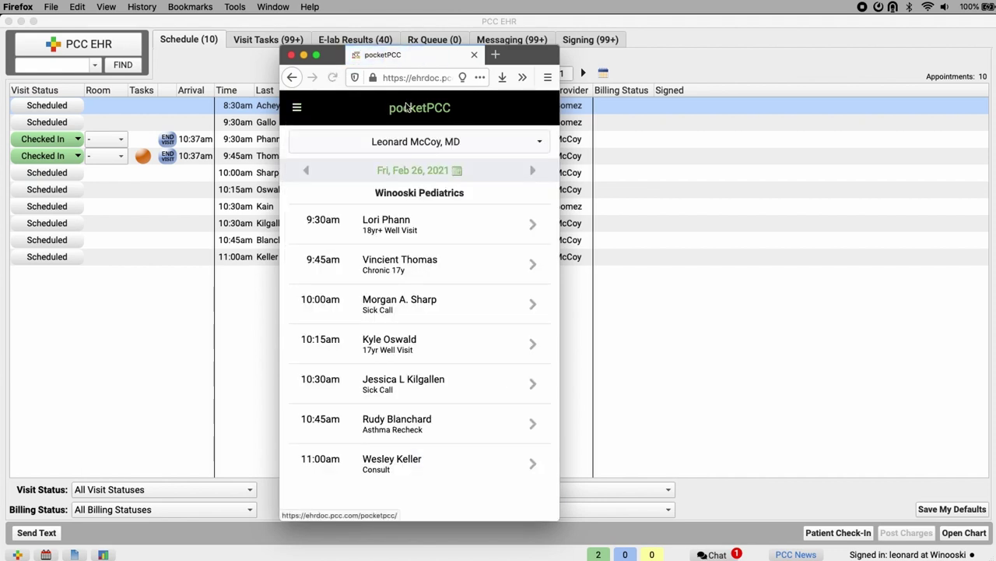